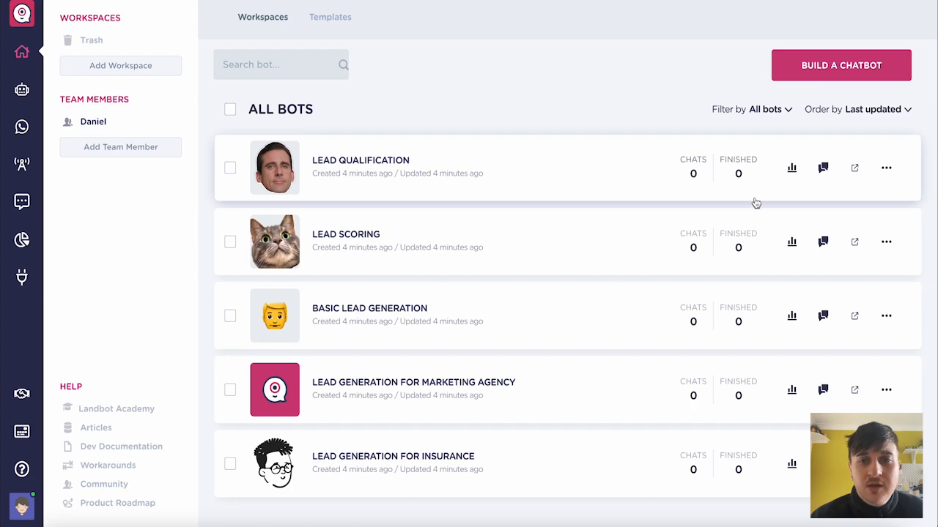
# Look at the Lead Qualification bot's metrics and its chats, returning to the dashboard after each
pyautogui.click(695, 178)
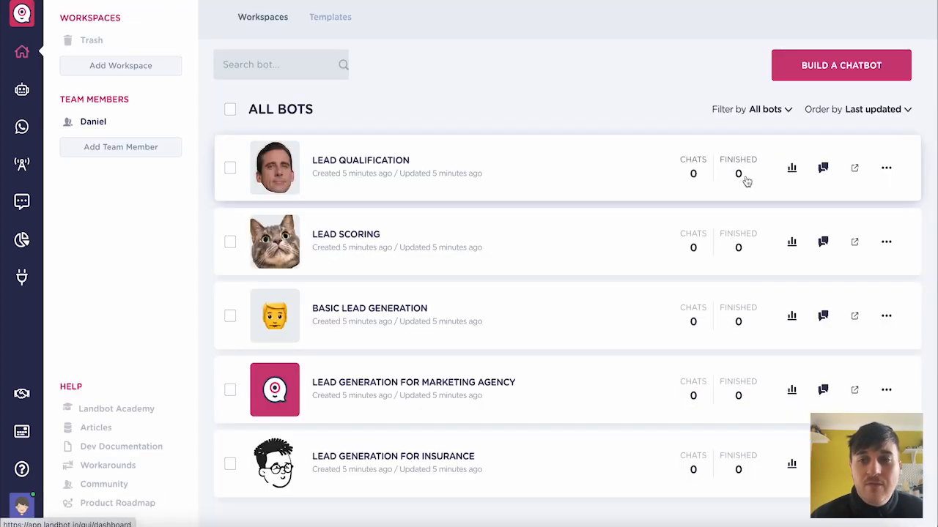
pyautogui.click(792, 169)
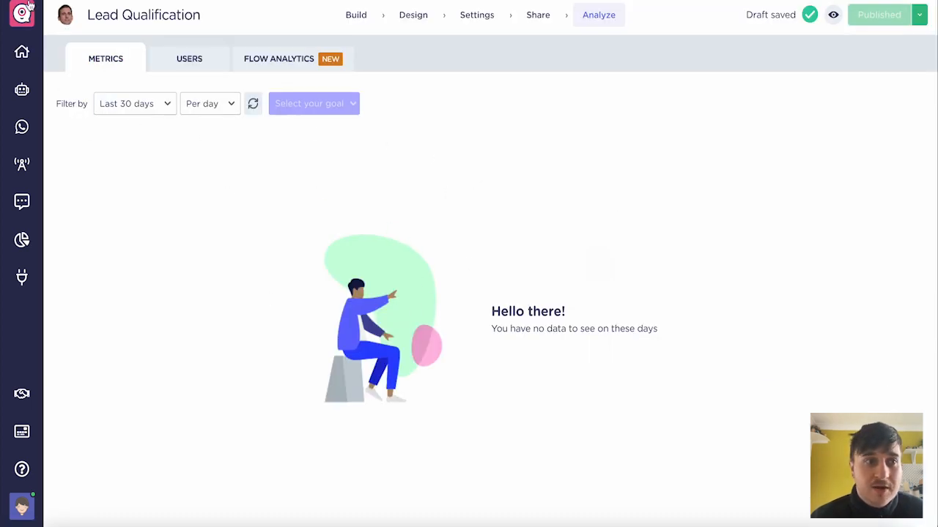
pyautogui.click(22, 51)
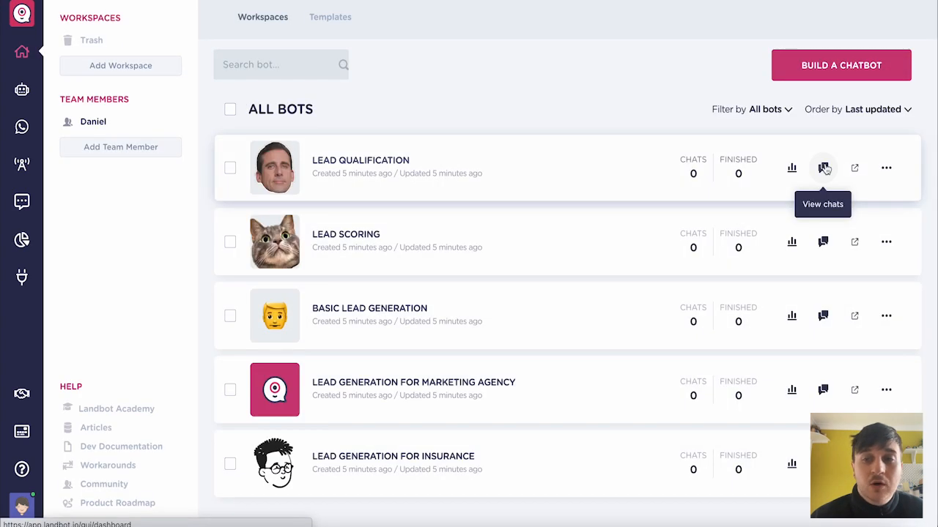
pyautogui.click(823, 168)
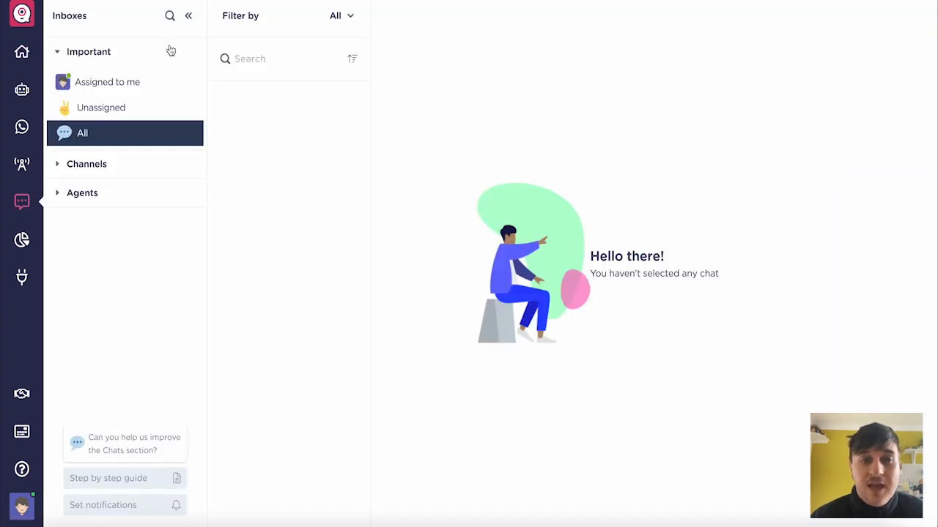
pyautogui.click(22, 52)
# Open the Lead Qualification bot's sharing settings and compare the Livechat, Fullpage, Embed and Popup display options with their embed code
pyautogui.click(857, 169)
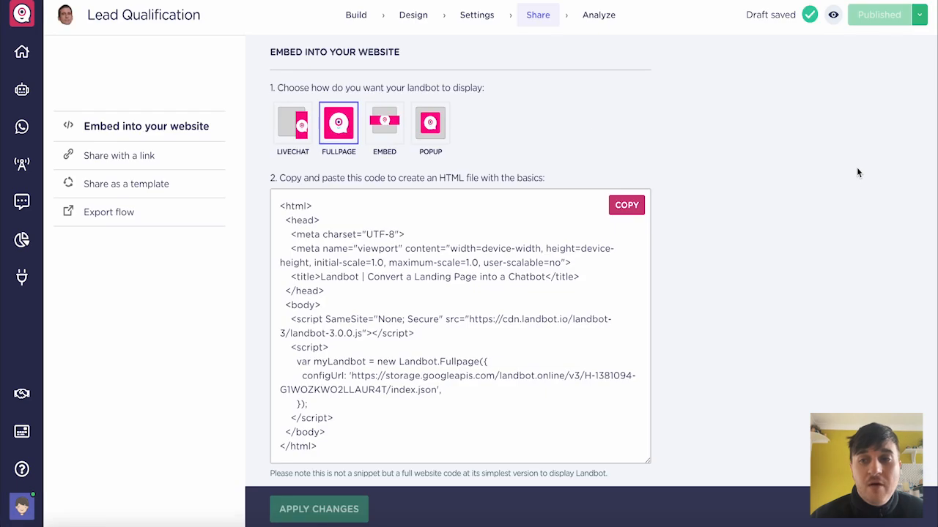
pyautogui.click(300, 126)
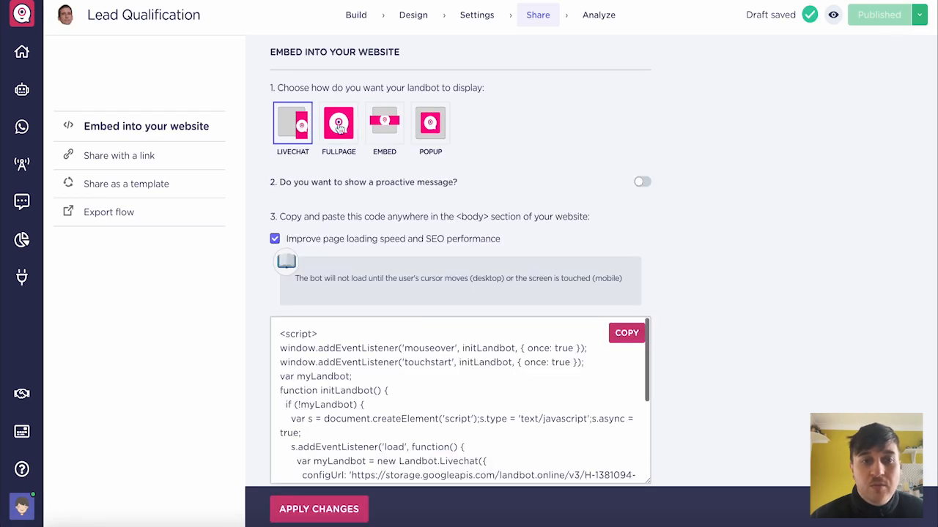
pyautogui.click(339, 126)
pyautogui.click(384, 125)
pyautogui.click(430, 124)
pyautogui.scroll(-5, 439, 220)
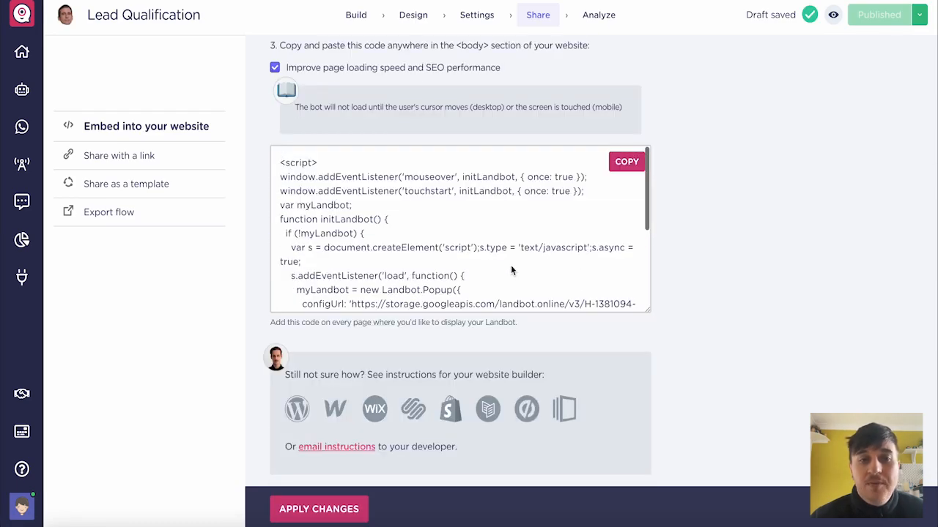
pyautogui.scroll(5, 374, 197)
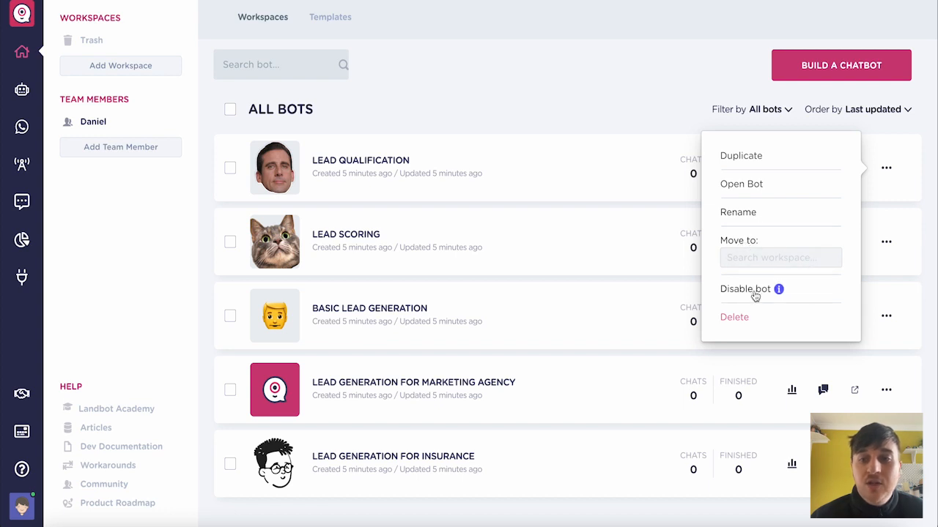
# Dismiss the bot's options, view the Lead Qualification bot's flow in the builder and return to the dashboard
pyautogui.click(510, 105)
pyautogui.click(356, 163)
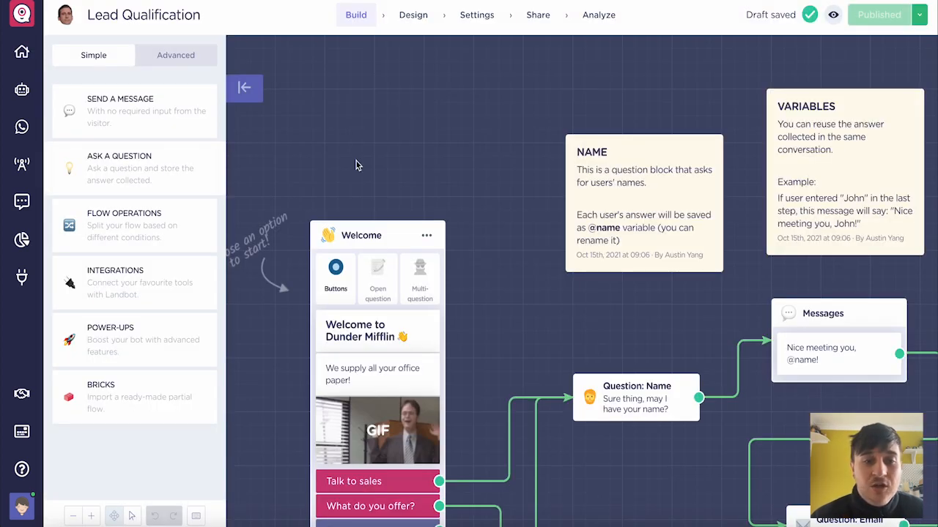
pyautogui.click(22, 51)
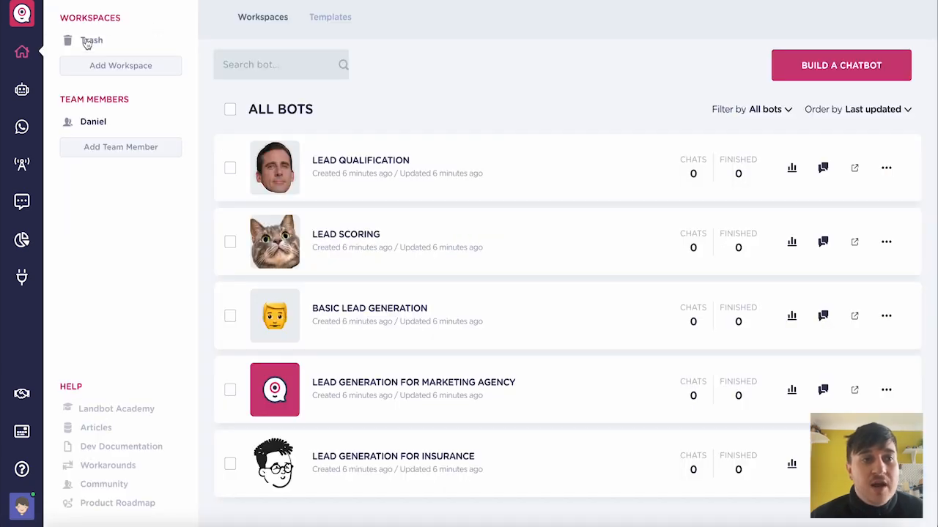
# Create a workspace named Test Workspace and return to the team member's list of all bots
pyautogui.click(108, 66)
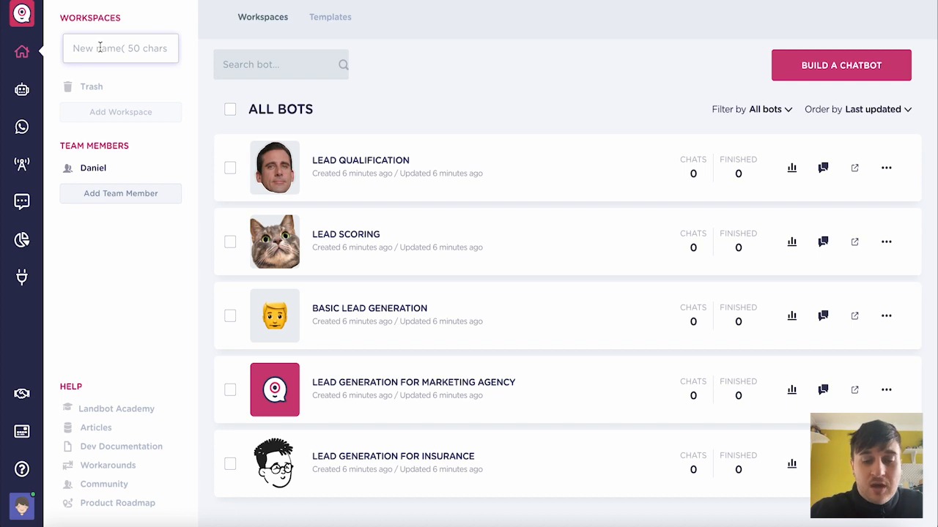
pyautogui.write('Test Workspace')
pyautogui.press('Return')
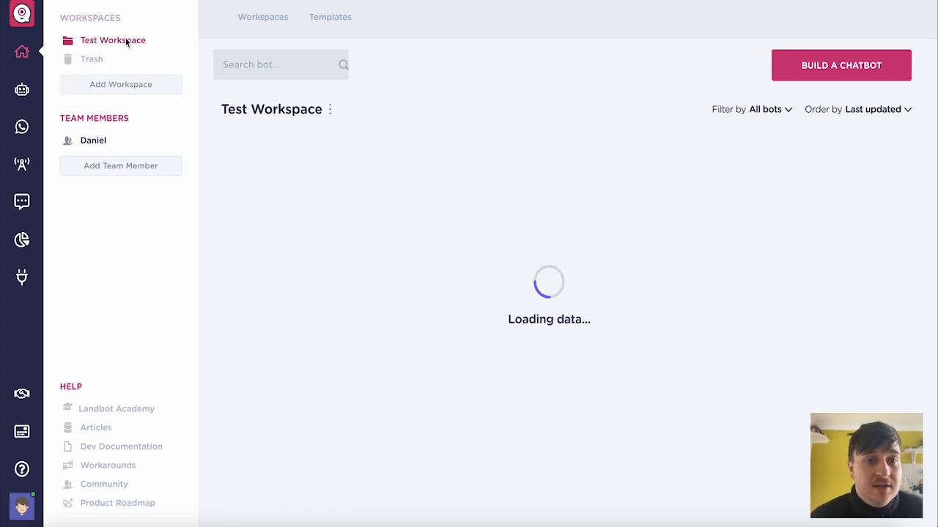
pyautogui.click(96, 140)
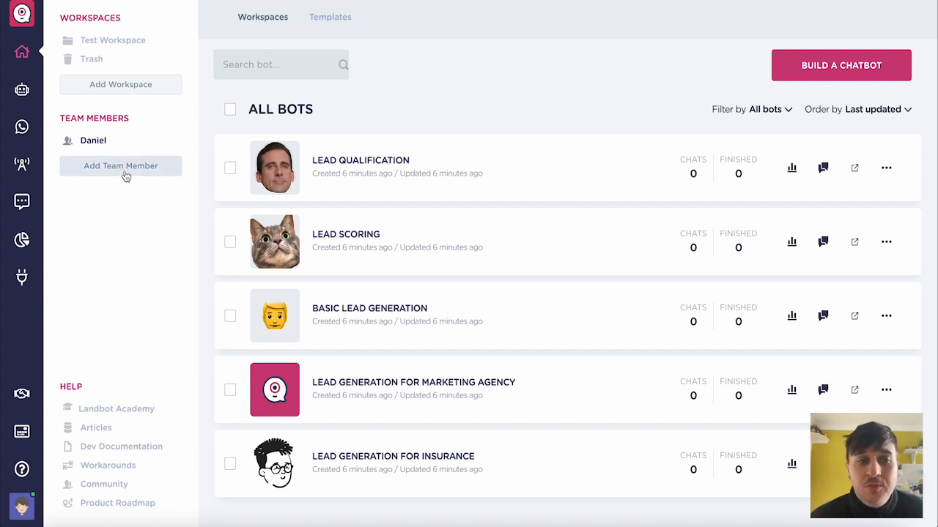
# View the form for adding a teammate, close it without adding anyone, and check the bot search and templates areas
pyautogui.click(124, 168)
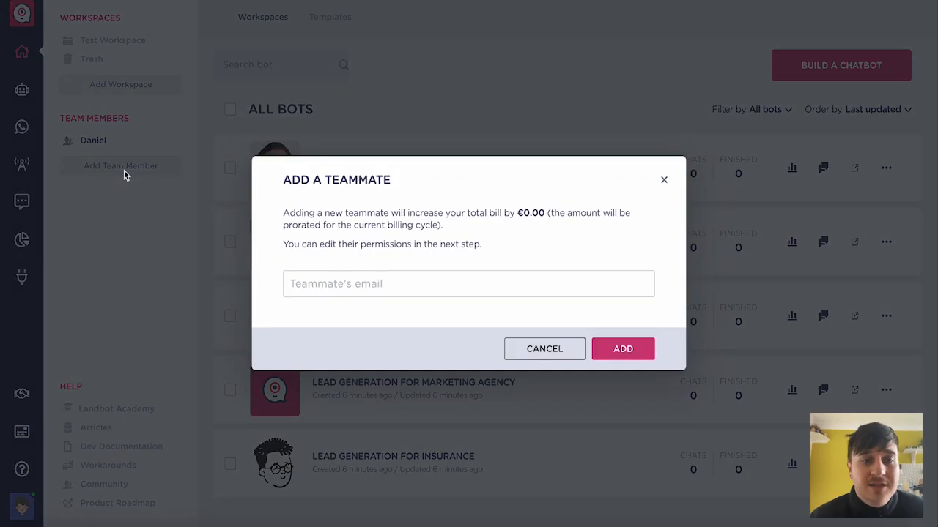
pyautogui.click(664, 180)
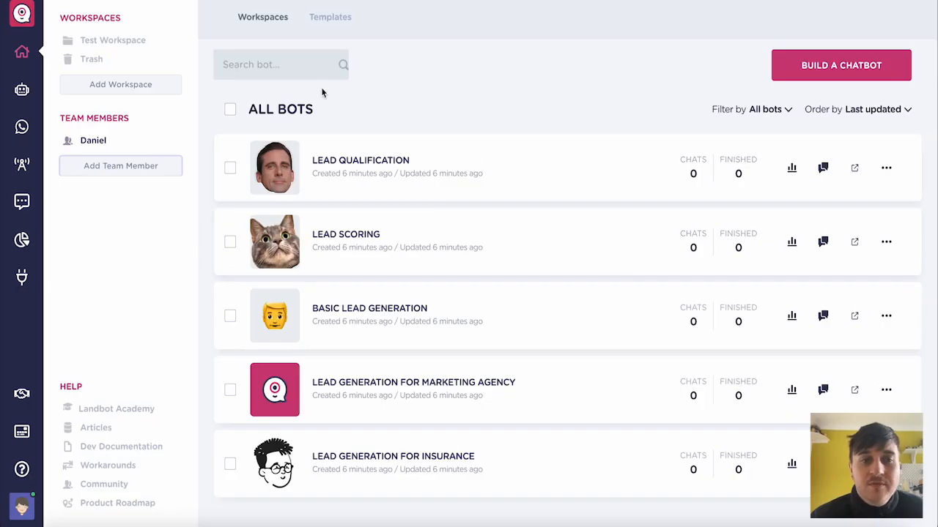
pyautogui.click(250, 68)
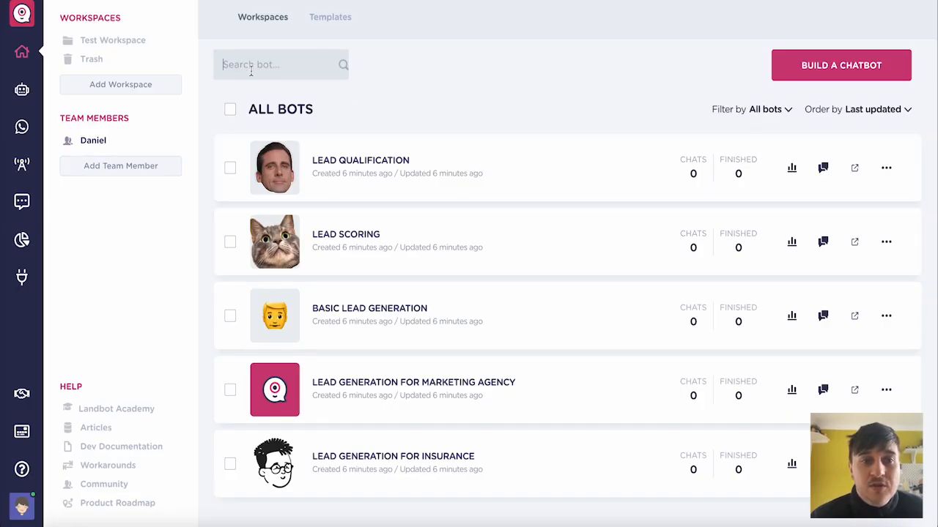
pyautogui.click(334, 17)
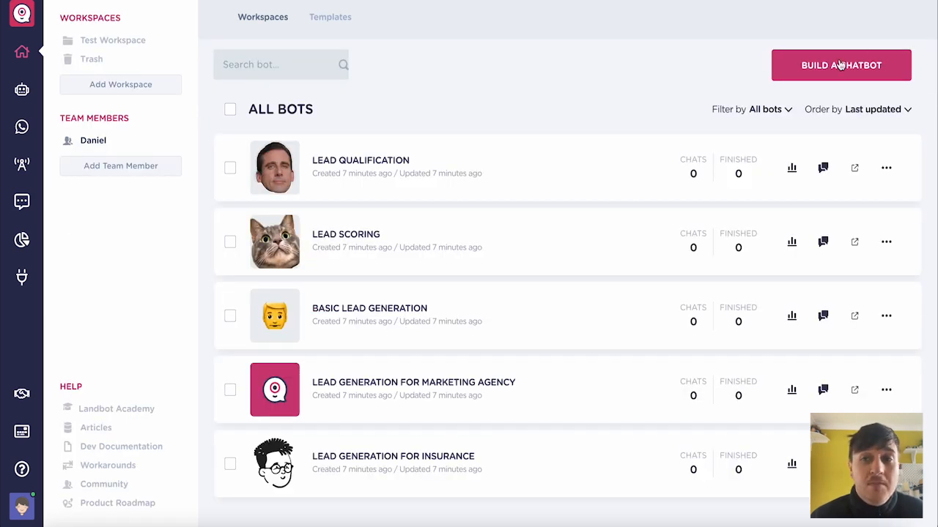
# Start building a new chatbot, compare the Web, WhatsApp, Messenger and ApiChatbot channels, and choose Landbot Web
pyautogui.click(813, 73)
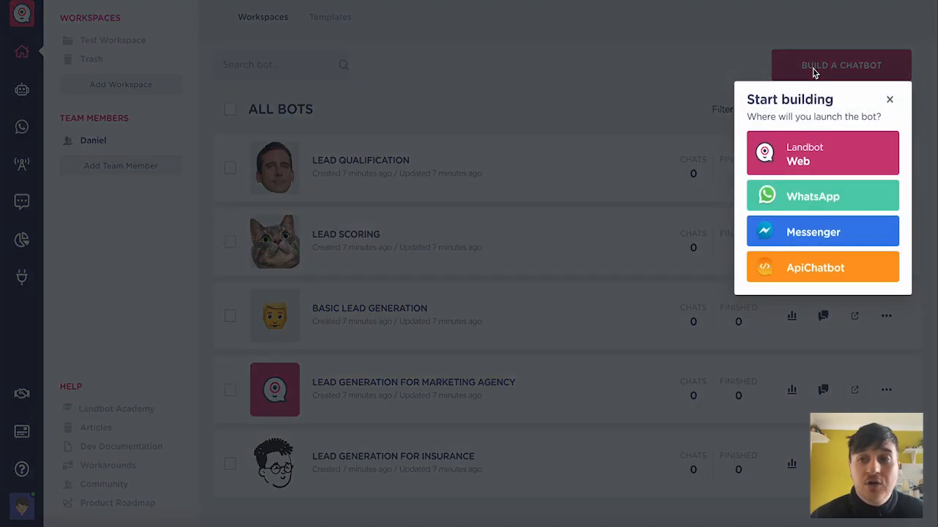
pyautogui.click(630, 106)
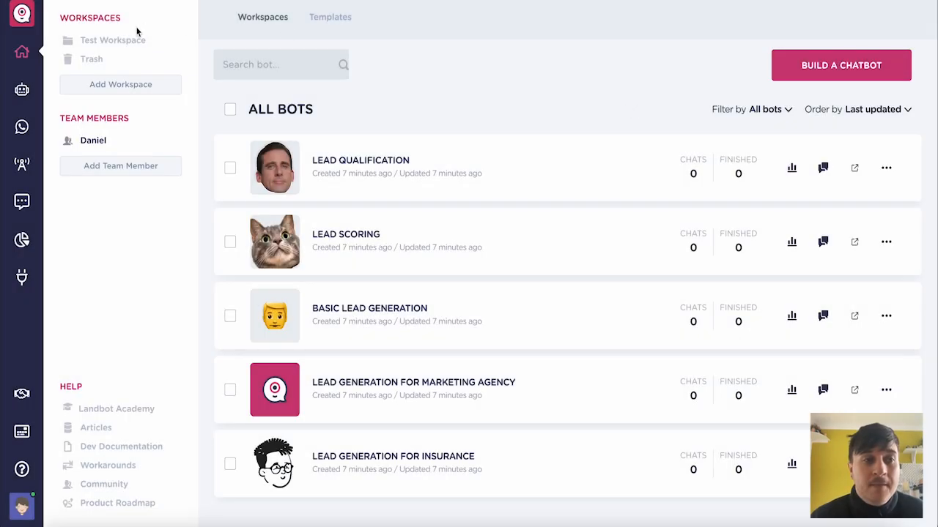
pyautogui.click(22, 92)
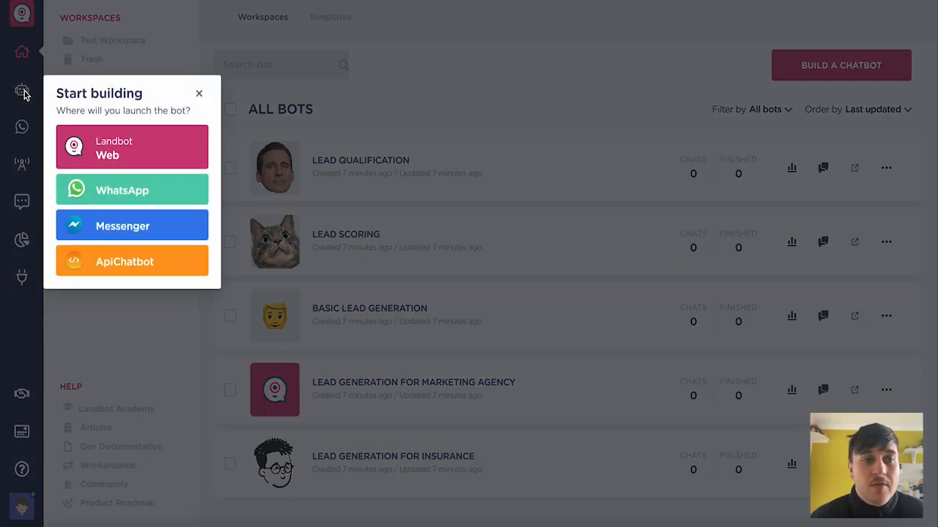
pyautogui.moveTo(146, 135)
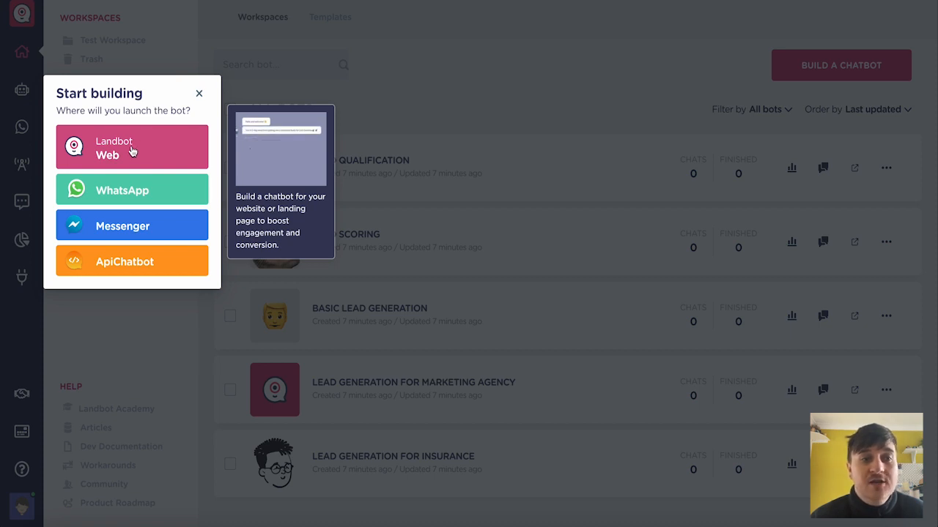
pyautogui.moveTo(145, 192)
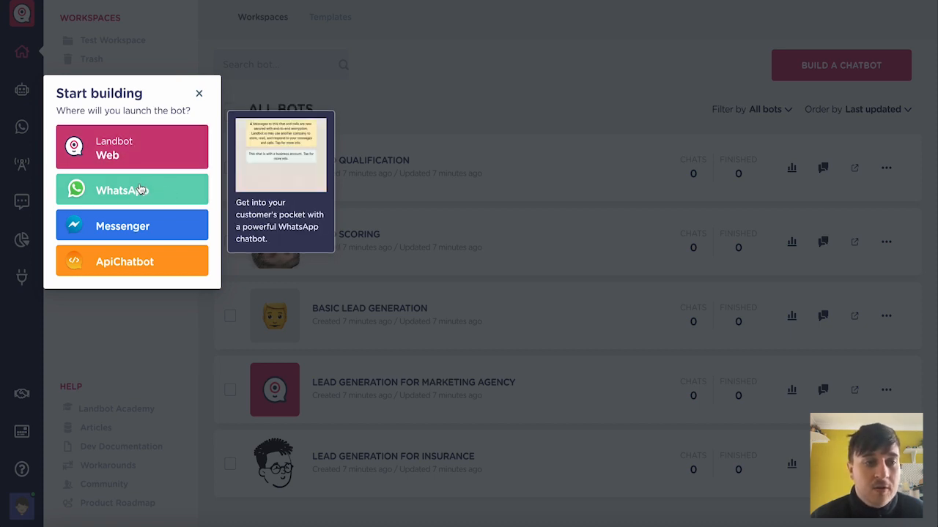
pyautogui.moveTo(155, 234)
pyautogui.moveTo(159, 273)
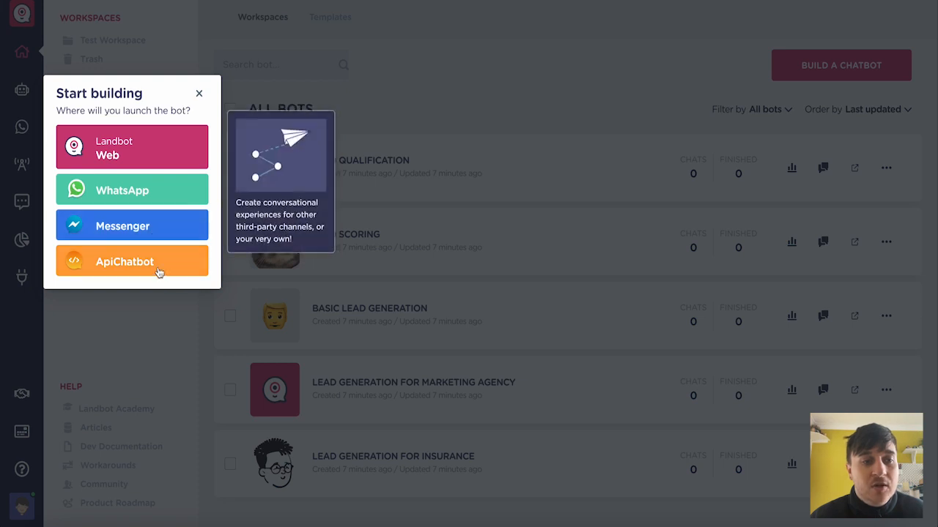
pyautogui.click(138, 149)
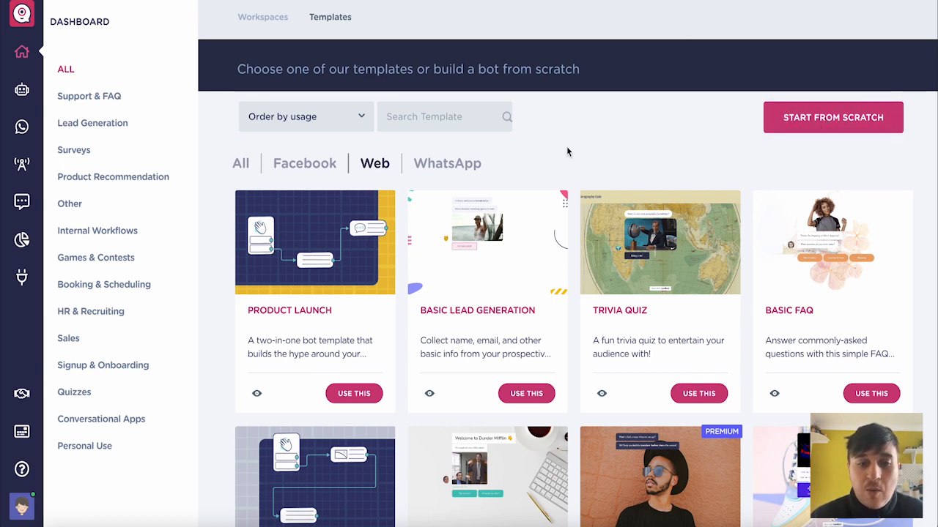
# Browse the web chatbot templates and use the Trivia Quiz template
pyautogui.scroll(-3, 588, 294)
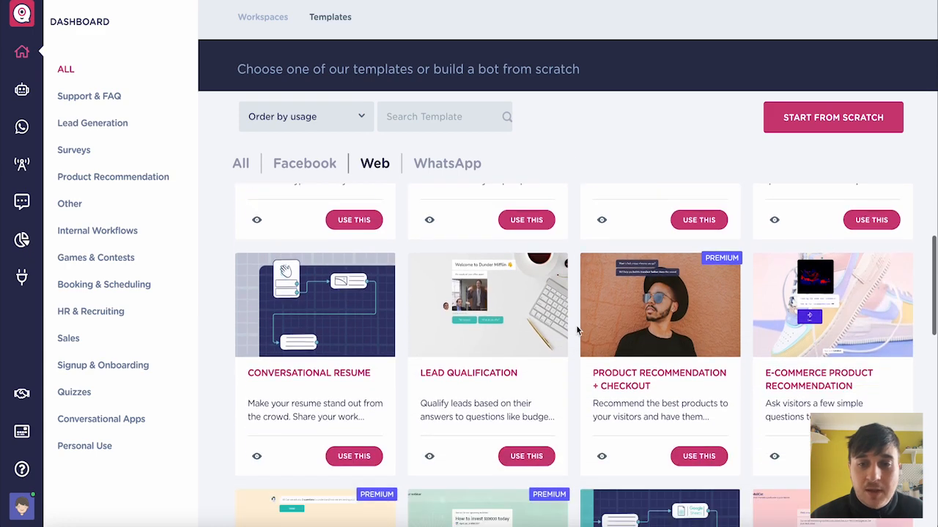
pyautogui.scroll(2, 577, 331)
pyautogui.scroll(1, 577, 331)
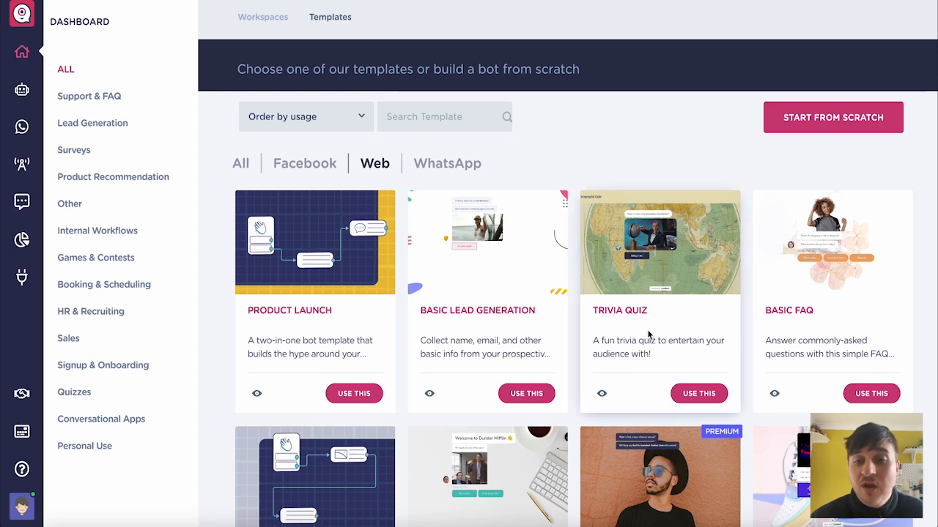
pyautogui.click(697, 395)
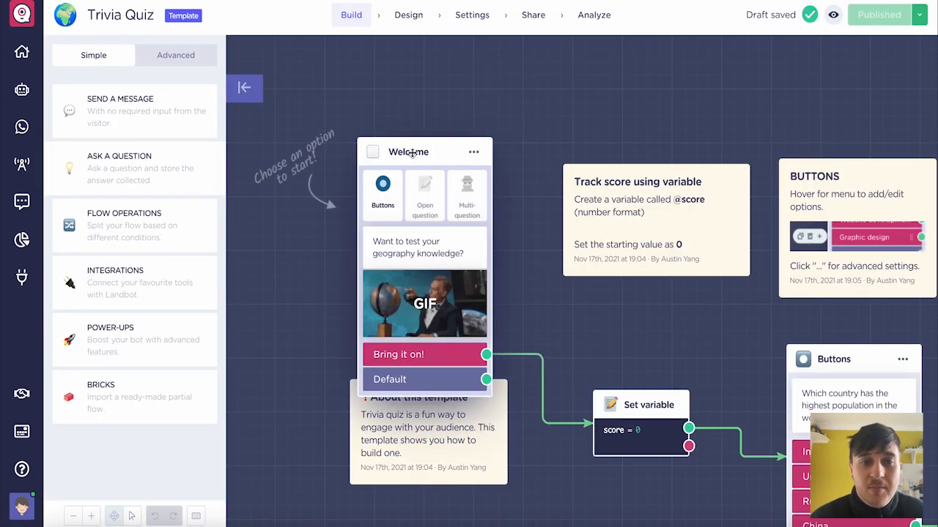
# Shift the Welcome block slightly up and left, and switch its response type to Open question, Multi-question and back to Buttons
pyautogui.moveTo(412, 152); pyautogui.dragTo(395, 118)
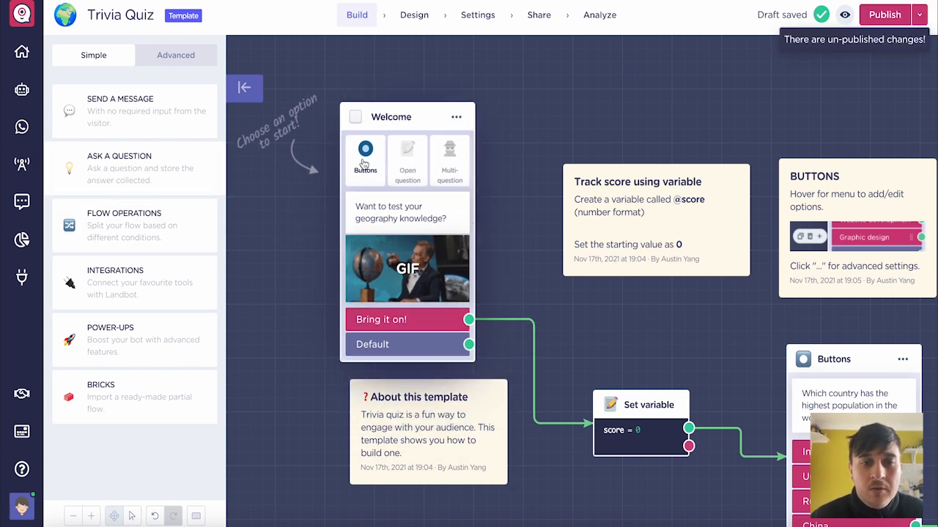
pyautogui.click(414, 168)
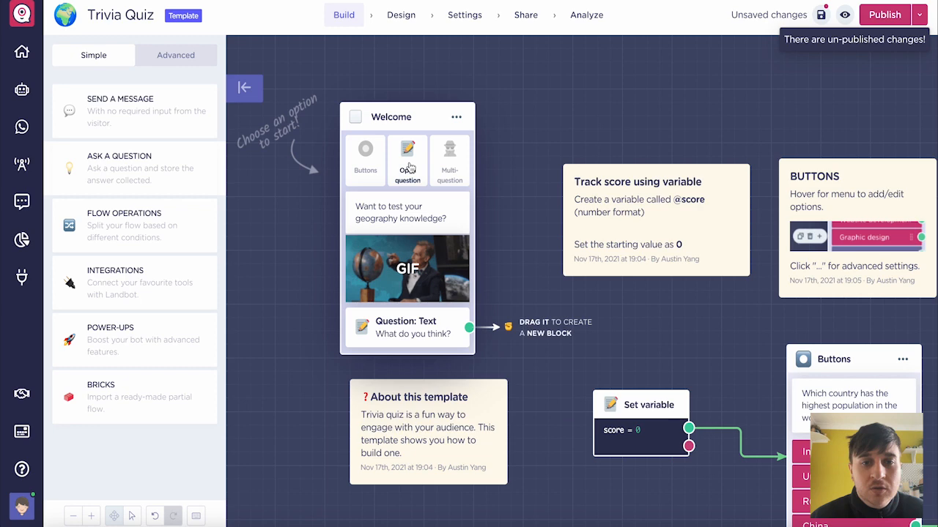
pyautogui.click(449, 167)
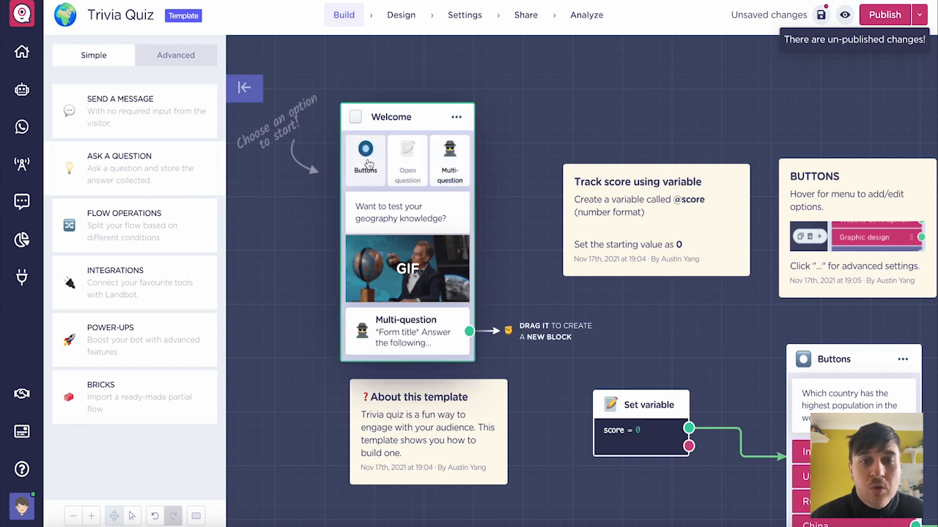
pyautogui.click(366, 157)
# Examine the GIPHY, video embed, URL and file upload sources for the Welcome block's media, and close without changing the GIF
pyautogui.scroll(-1, 416, 170)
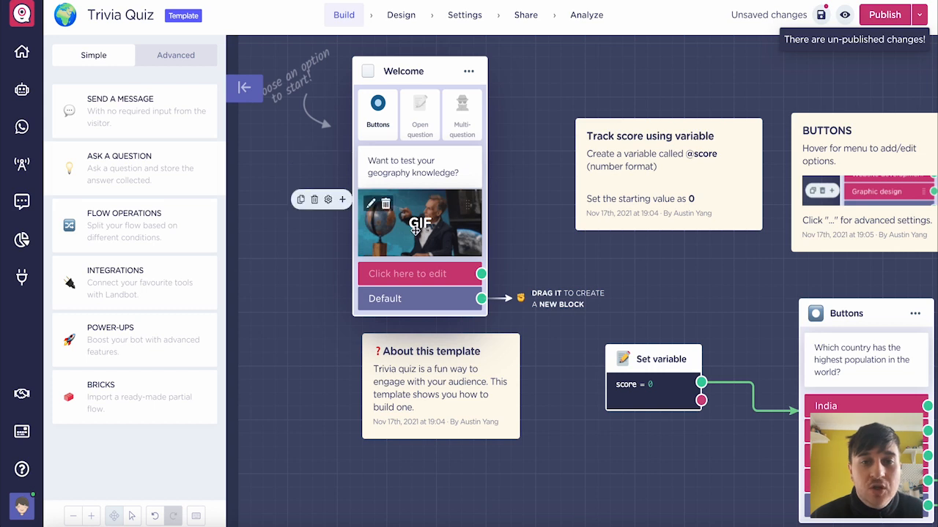
pyautogui.click(371, 206)
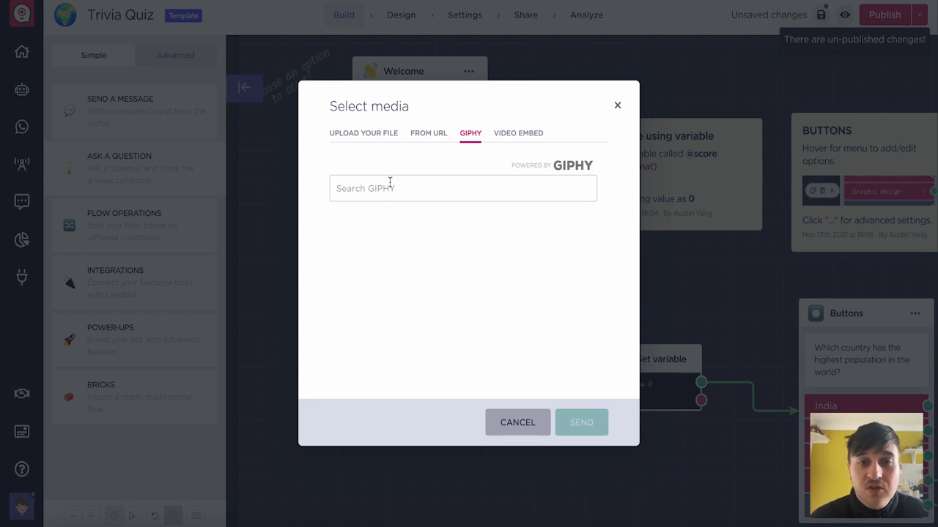
pyautogui.click(518, 133)
pyautogui.click(437, 187)
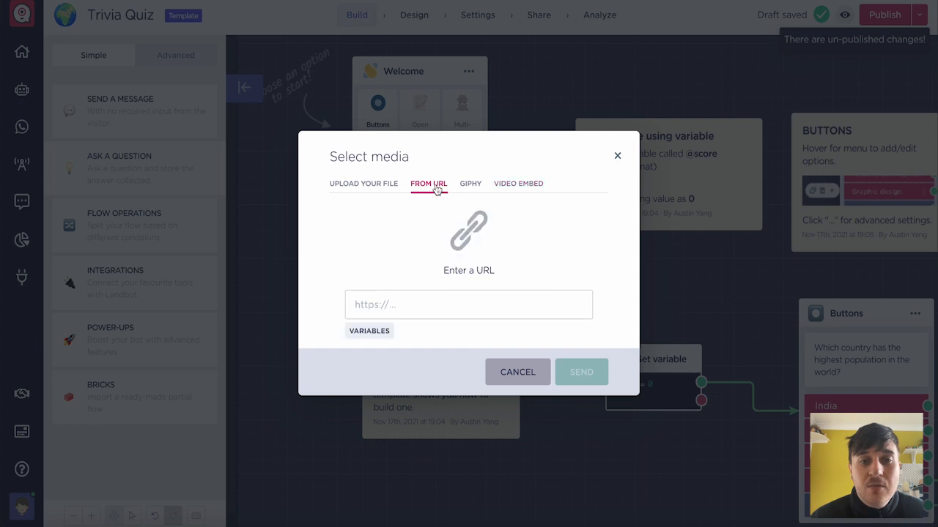
pyautogui.click(369, 189)
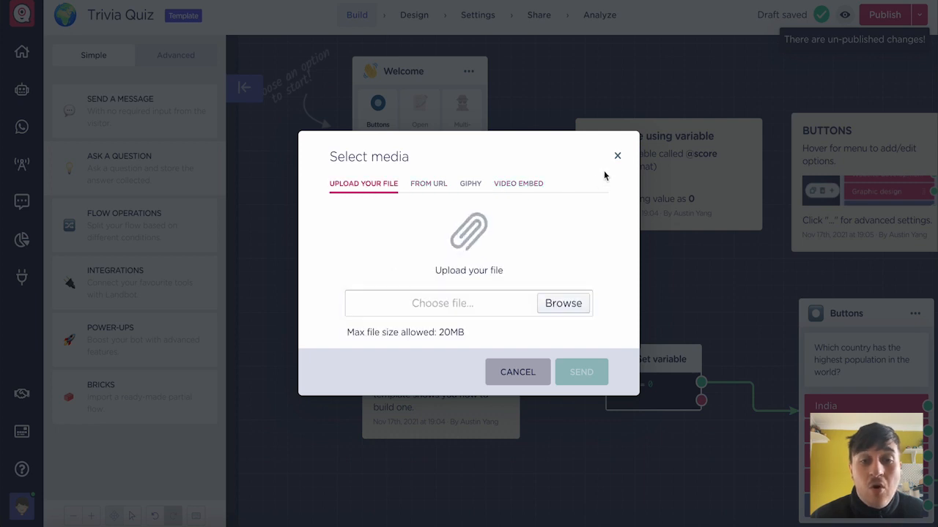
pyautogui.click(618, 155)
# Label the Welcome block's empty answer button "Hell Yeah !"
pyautogui.click(434, 274)
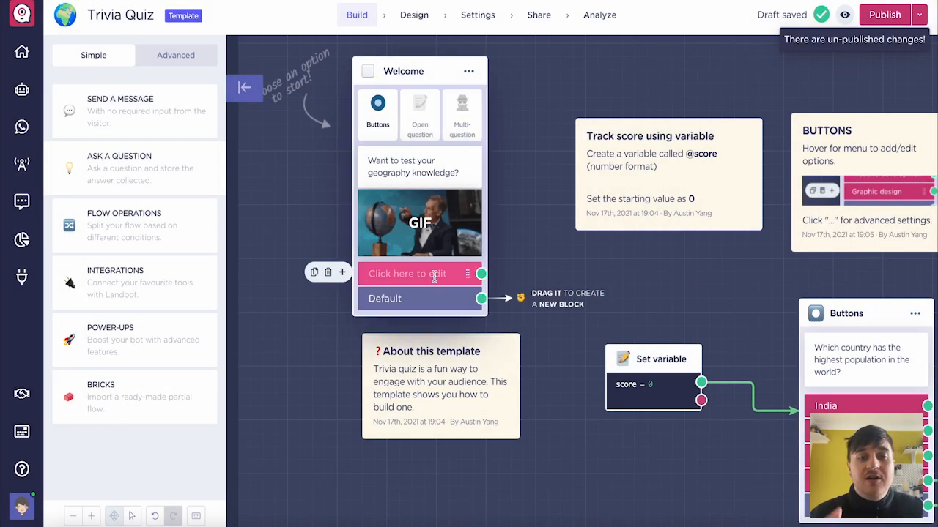
pyautogui.write('Hell Yeah !')
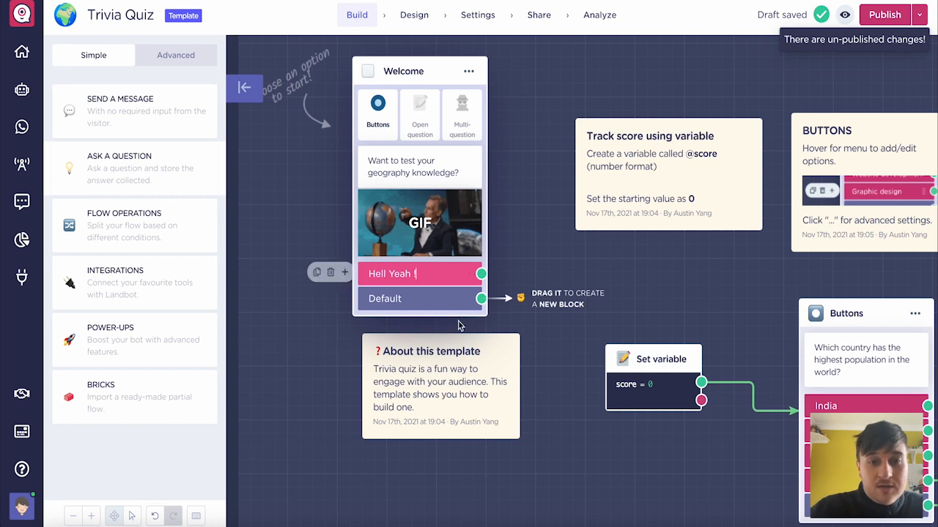
pyautogui.click(428, 302)
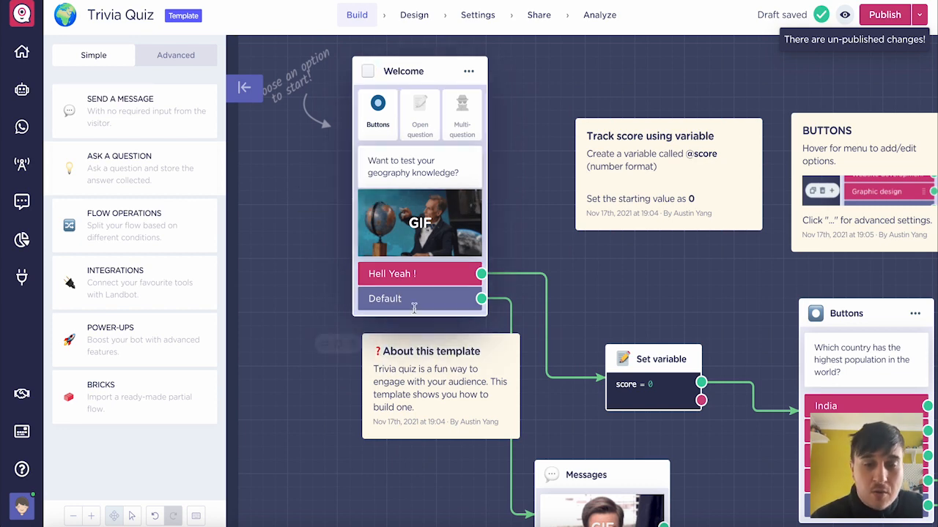
# Select the Welcome block to view the bulk actions available for blocks, and clear the selection
pyautogui.scroll(-2, 400, 300)
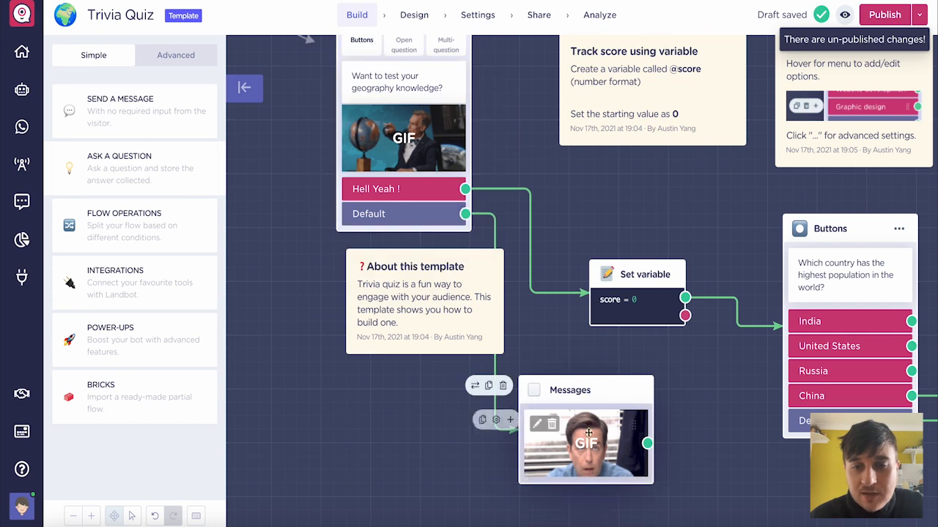
pyautogui.scroll(-1, 599, 431)
pyautogui.scroll(4, 598, 431)
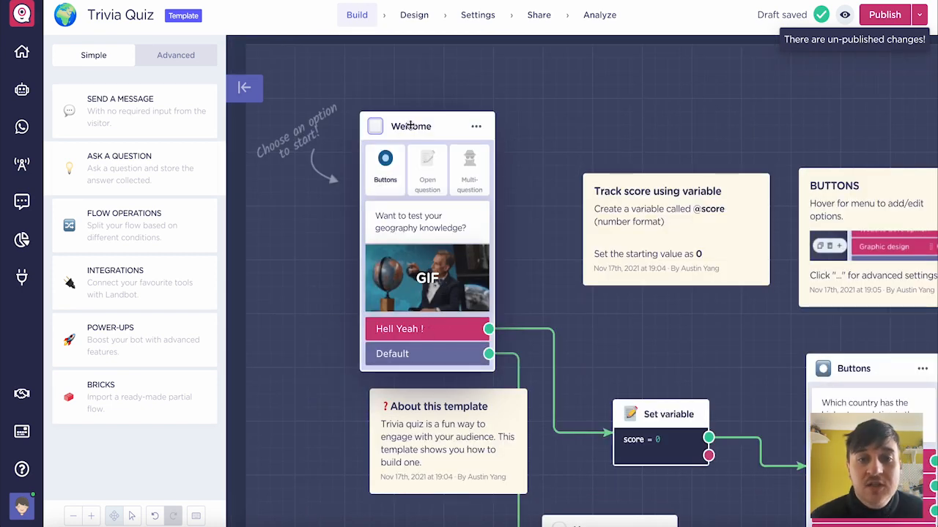
pyautogui.click(375, 128)
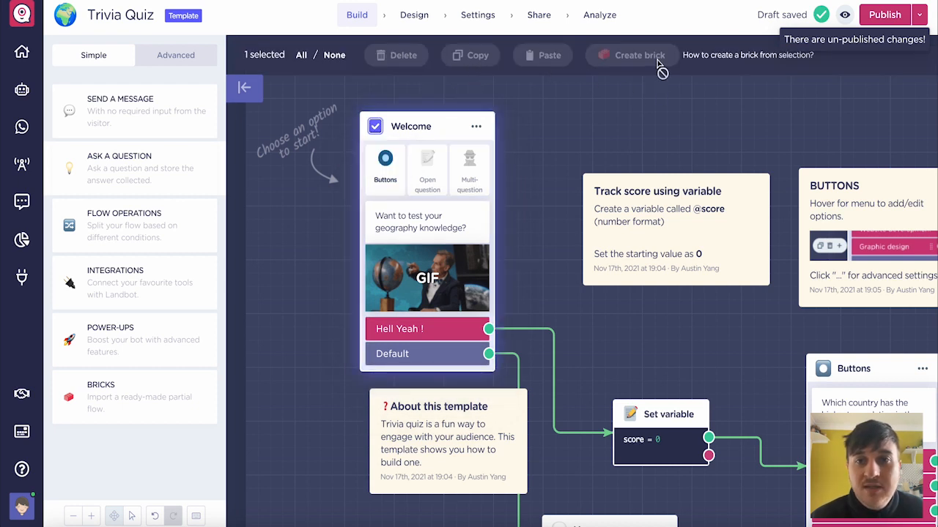
pyautogui.click(375, 128)
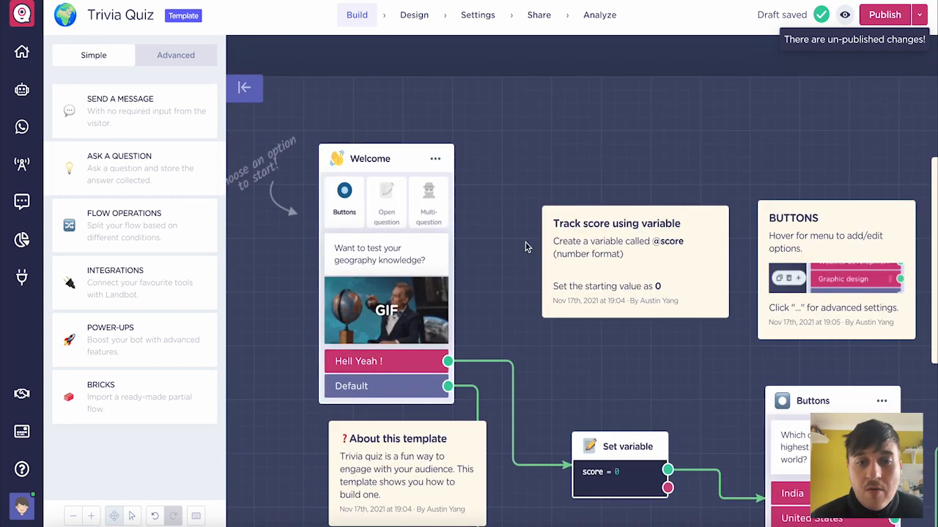
# Examine the paths from the Welcome block to the score variable, the GIF message and the first quiz question
pyautogui.moveTo(525, 243); pyautogui.dragTo(534, 228)
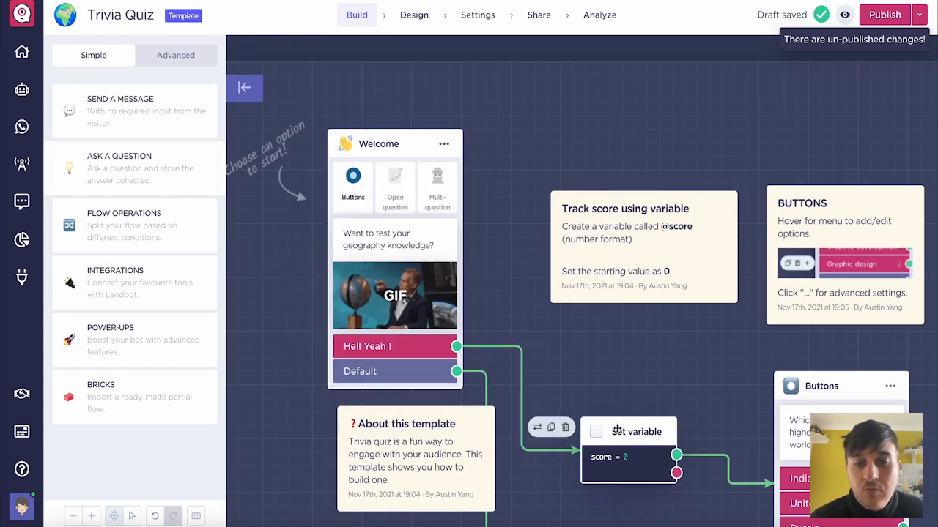
pyautogui.scroll(-3, 569, 283)
pyautogui.scroll(2, 569, 283)
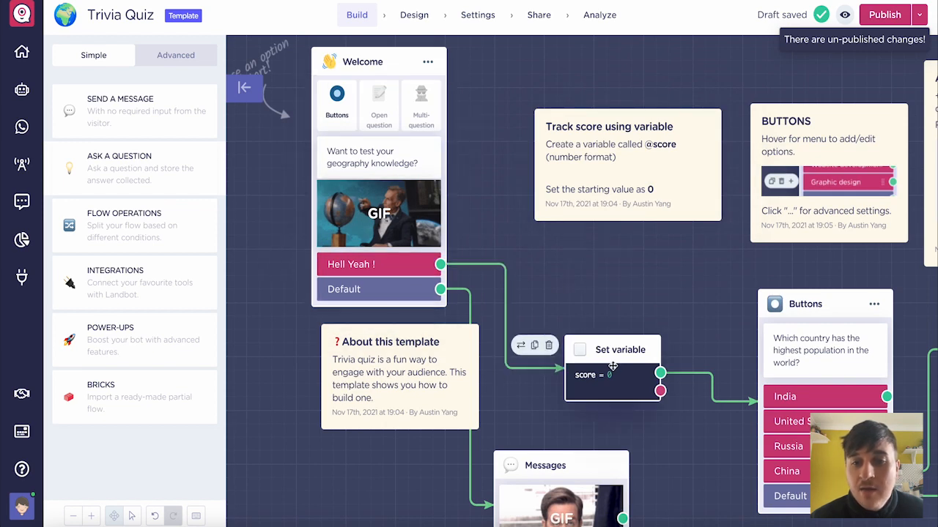
pyautogui.scroll(-2, 613, 366)
pyautogui.hscroll(3, 639, 265)
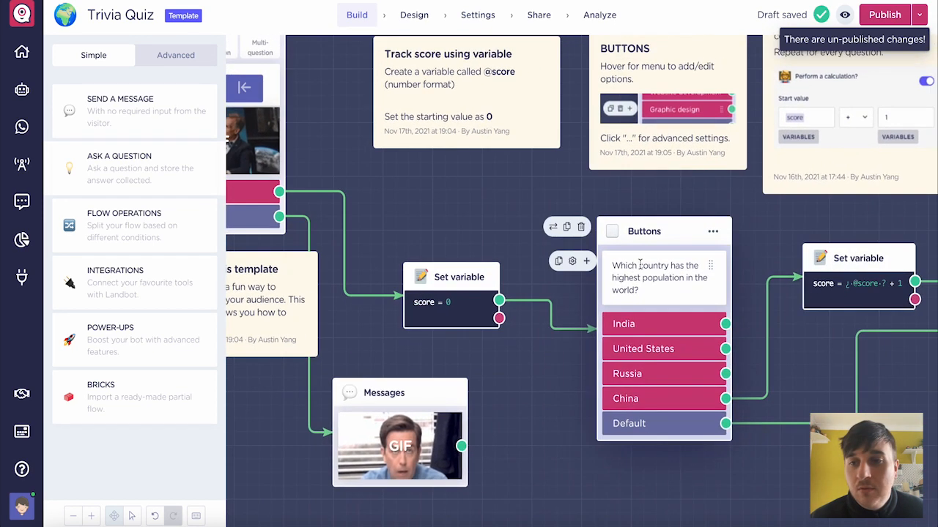
pyautogui.hscroll(-3, 627, 286)
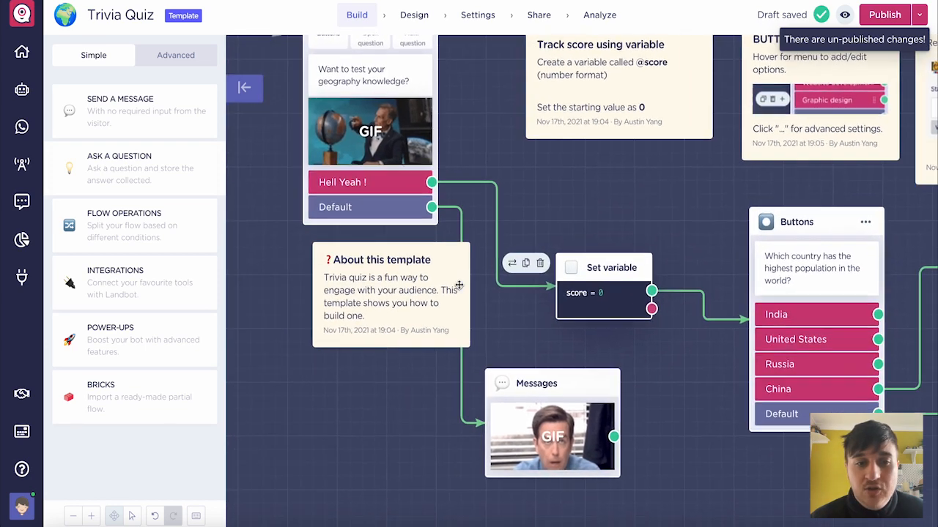
pyautogui.scroll(2, 288, 212)
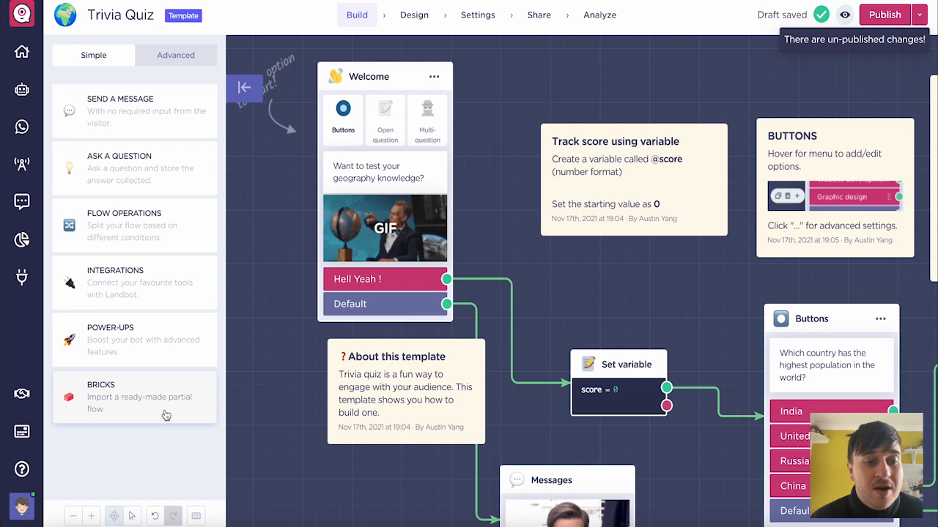
# Follow the flow through the quiz questions and score updates to the score condition, result messages and Goodbye Block
pyautogui.scroll(-2, 536, 218)
pyautogui.hscroll(3, 536, 218)
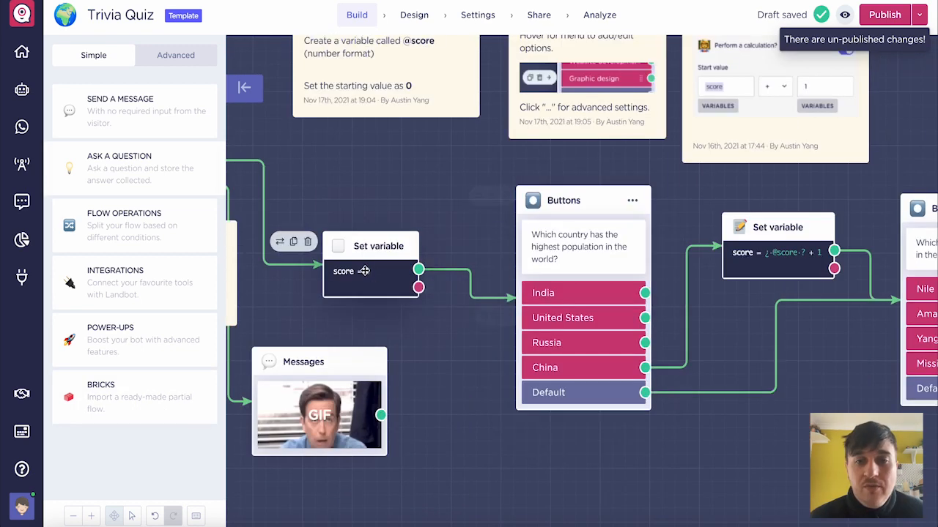
pyautogui.hscroll(2, 451, 256)
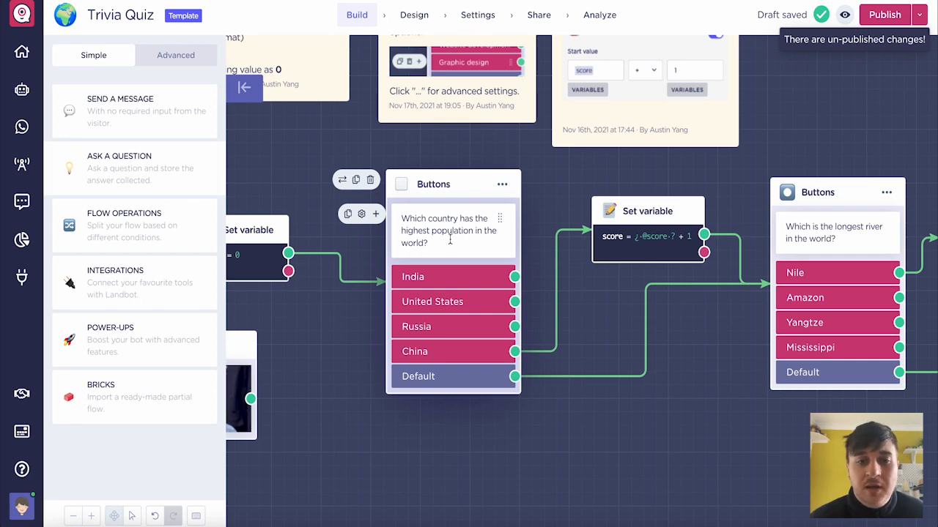
pyautogui.hscroll(2, 473, 356)
pyautogui.scroll(1, 473, 356)
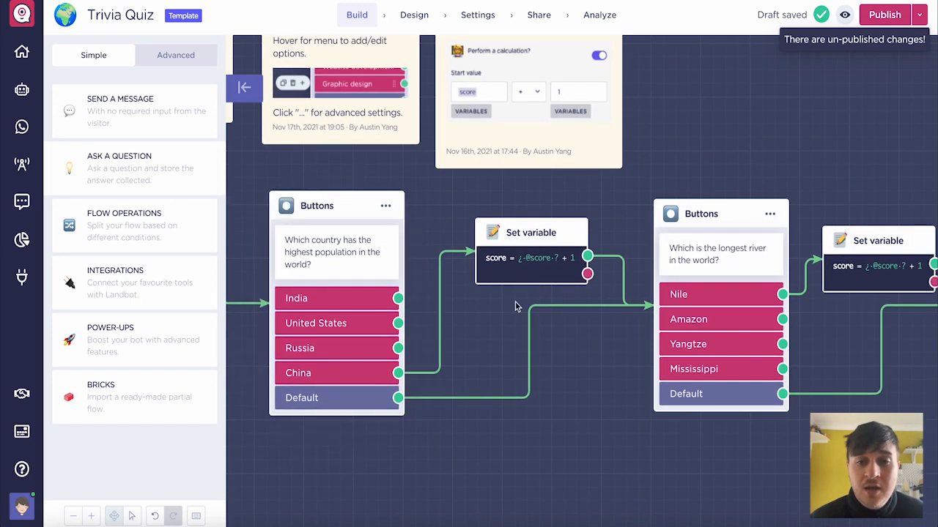
pyautogui.hscroll(2, 556, 267)
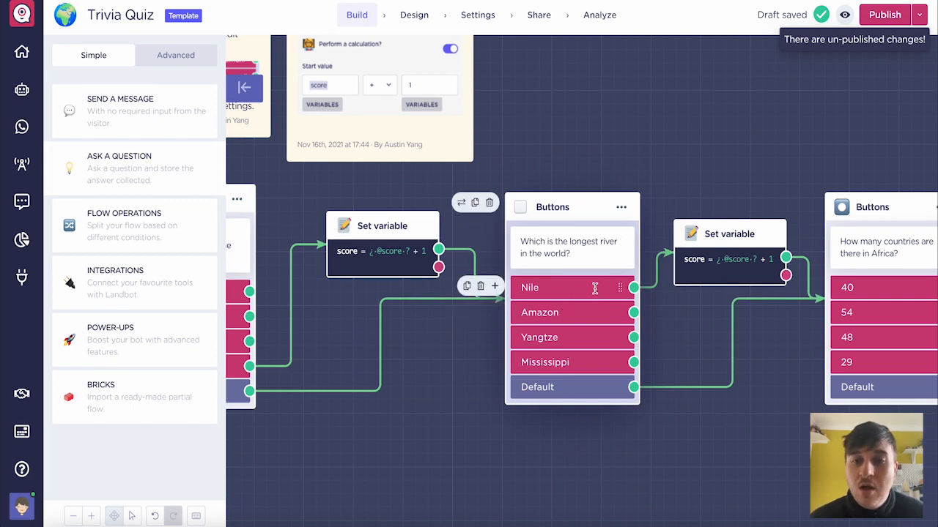
pyautogui.hscroll(3, 591, 289)
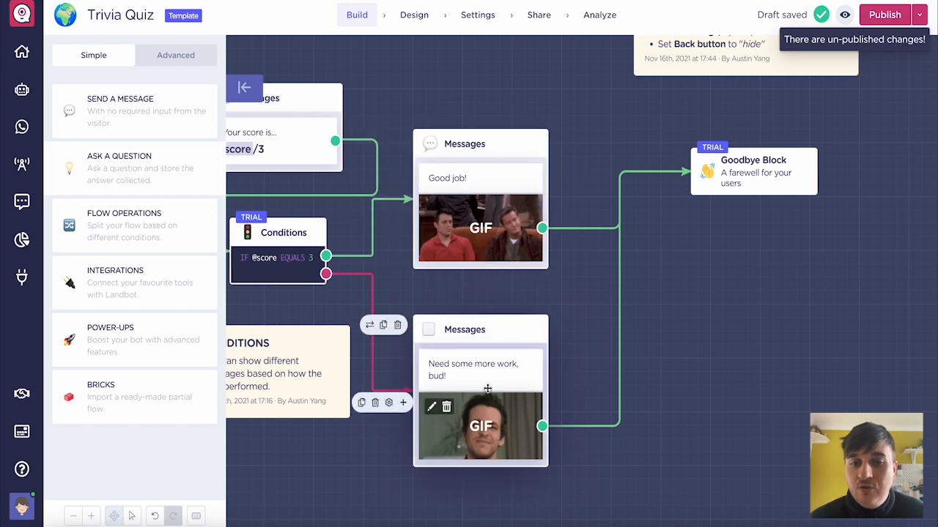
pyautogui.scroll(2, 489, 257)
pyautogui.scroll(-2, 489, 256)
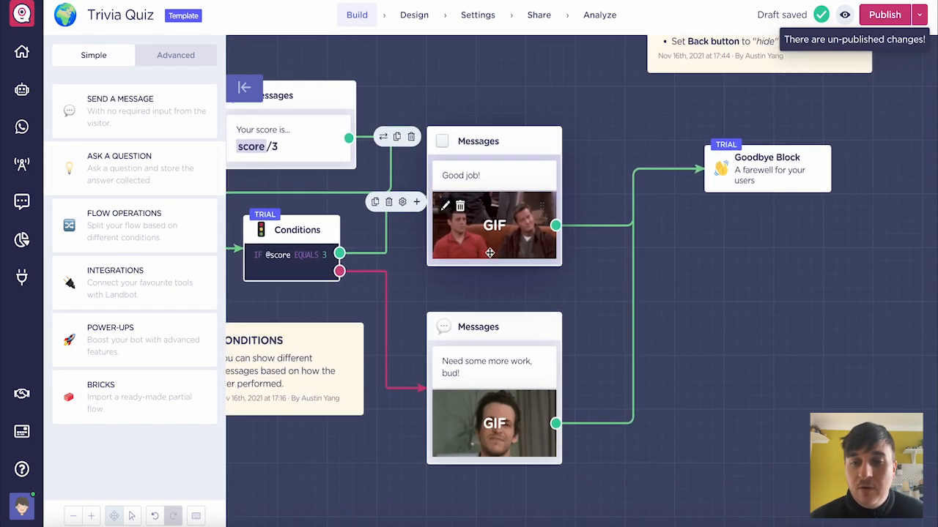
pyautogui.click(610, 176)
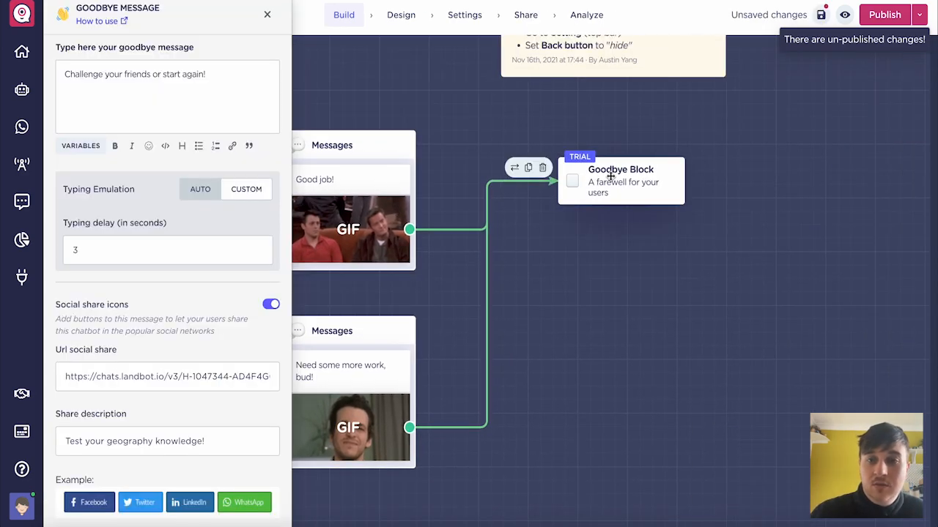
pyautogui.click(571, 181)
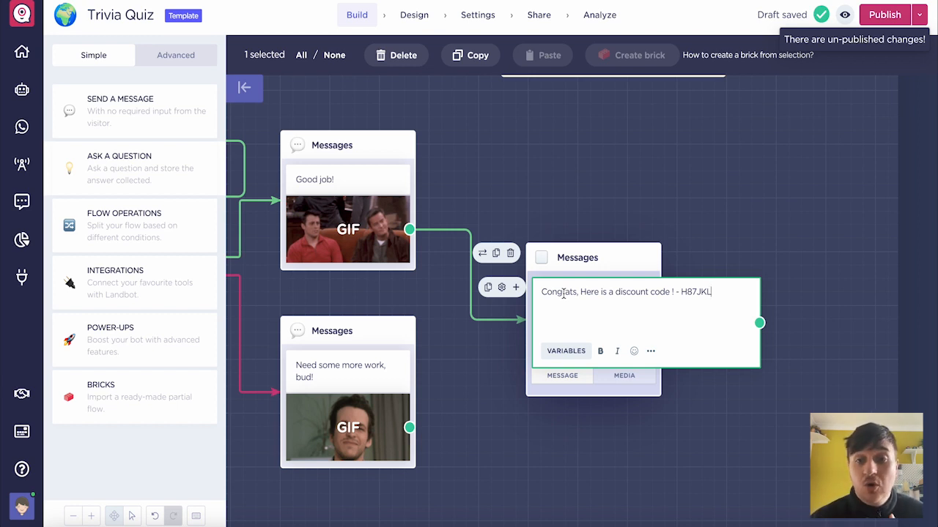
pyautogui.click(503, 289)
# Make the discount code message bold and italic, and add a smiley emoji at its end
pyautogui.click(502, 289)
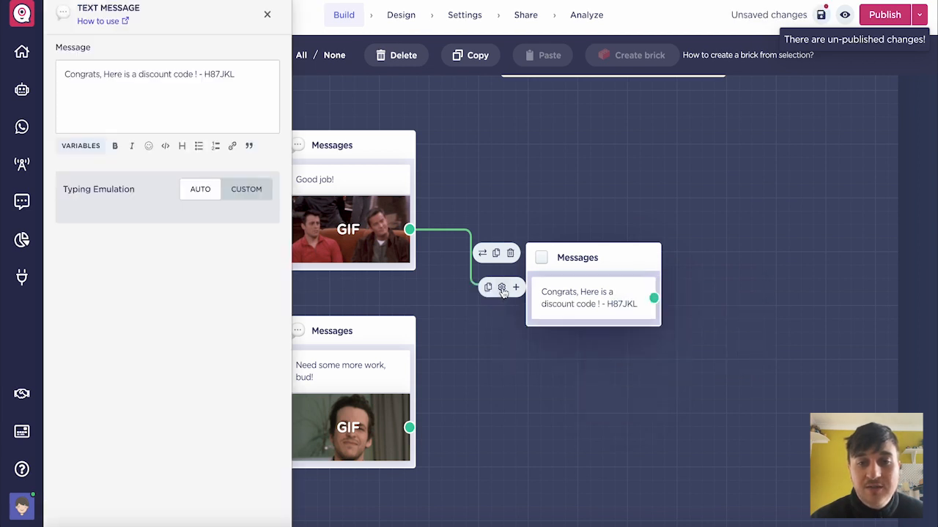
pyautogui.moveTo(245, 77); pyautogui.dragTo(54, 76)
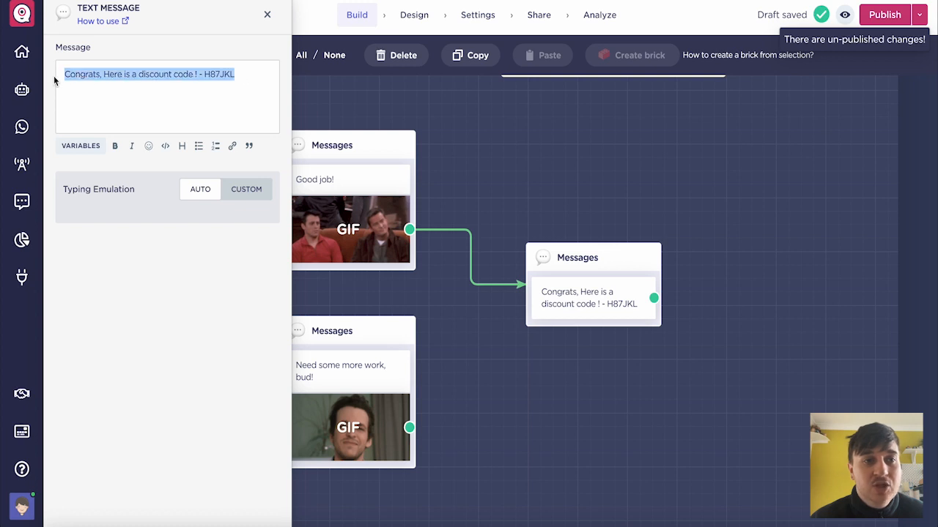
pyautogui.click(115, 146)
pyautogui.click(132, 147)
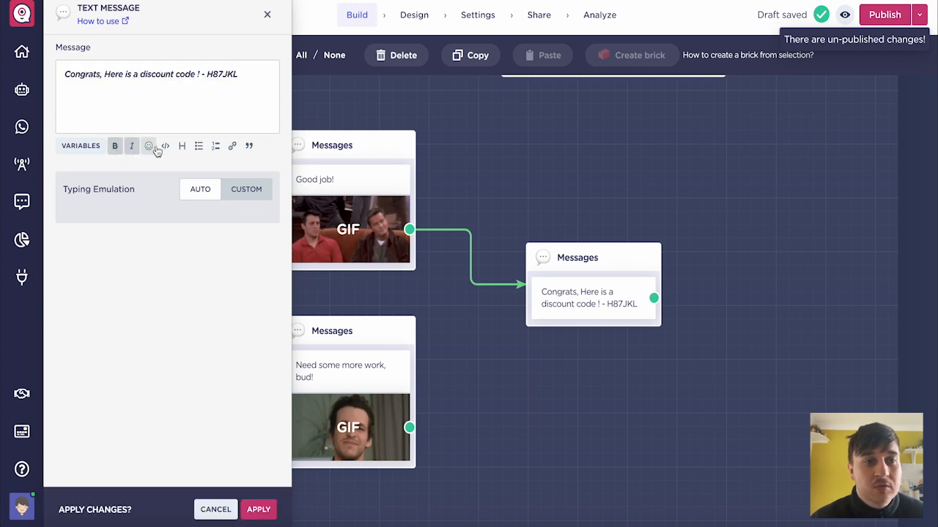
pyautogui.click(150, 147)
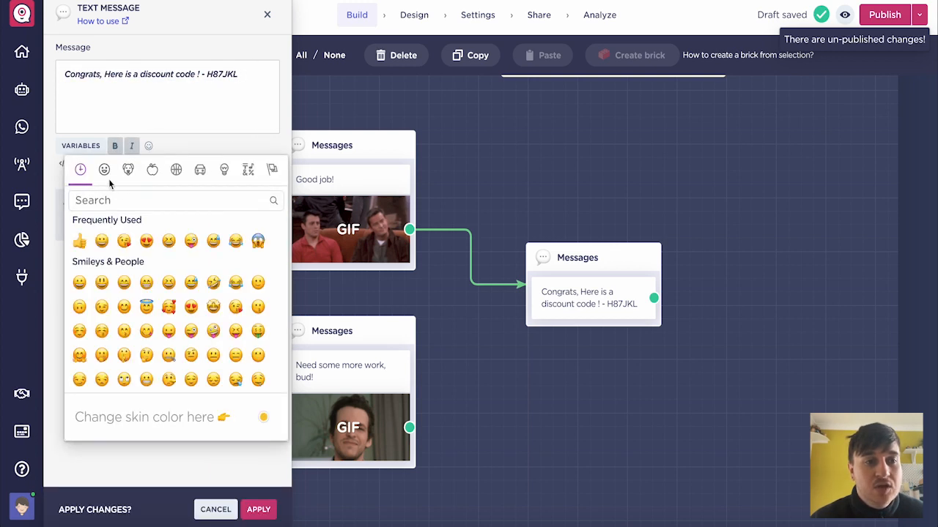
pyautogui.click(102, 282)
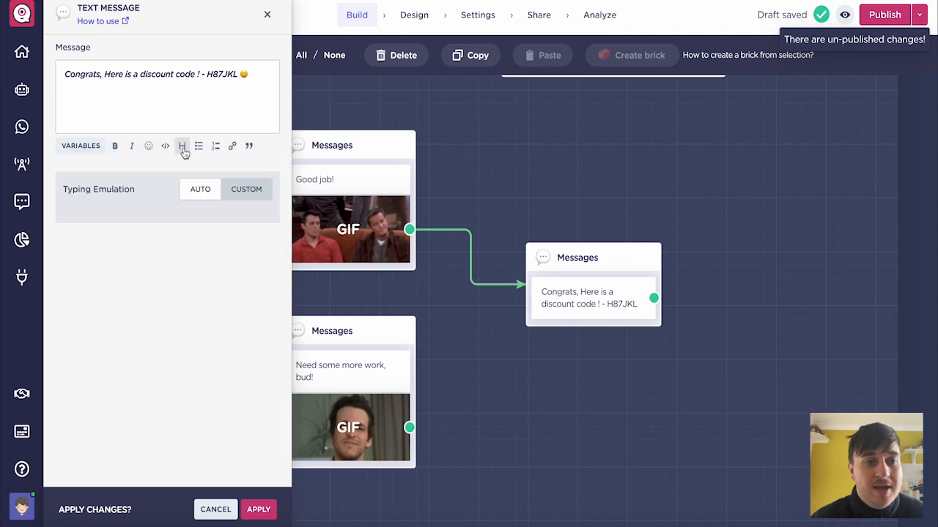
pyautogui.click(267, 14)
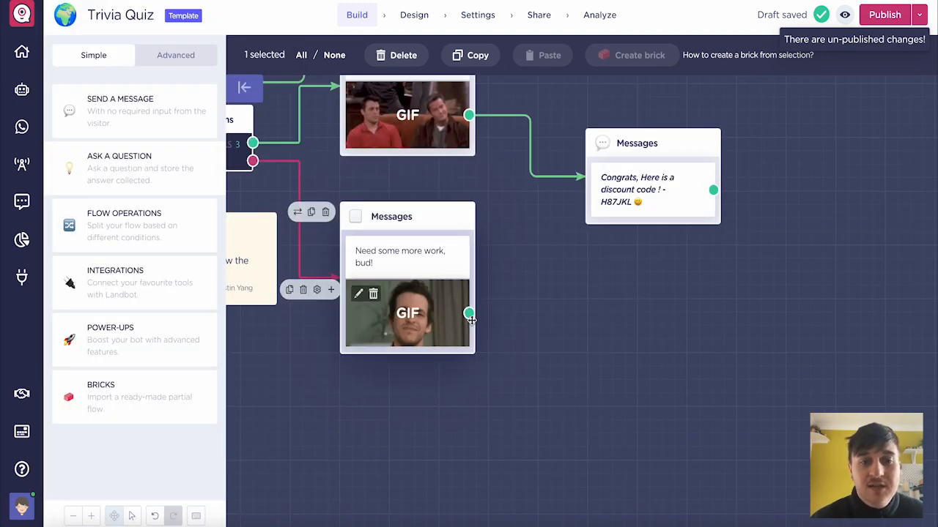
# Start a new block from the "Need some more work, bud!" message and examine the available question types, from Buttons through Scale
pyautogui.moveTo(471, 316); pyautogui.dragTo(637, 410)
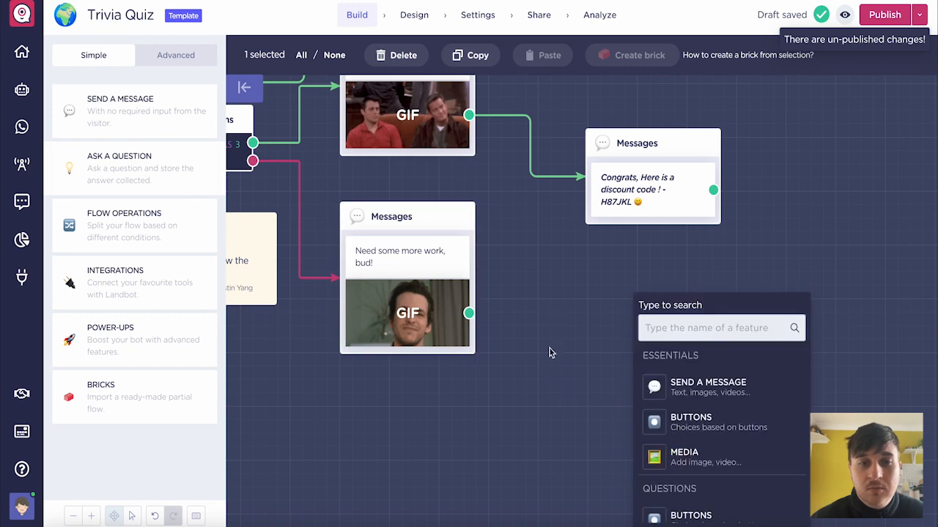
pyautogui.click(119, 159)
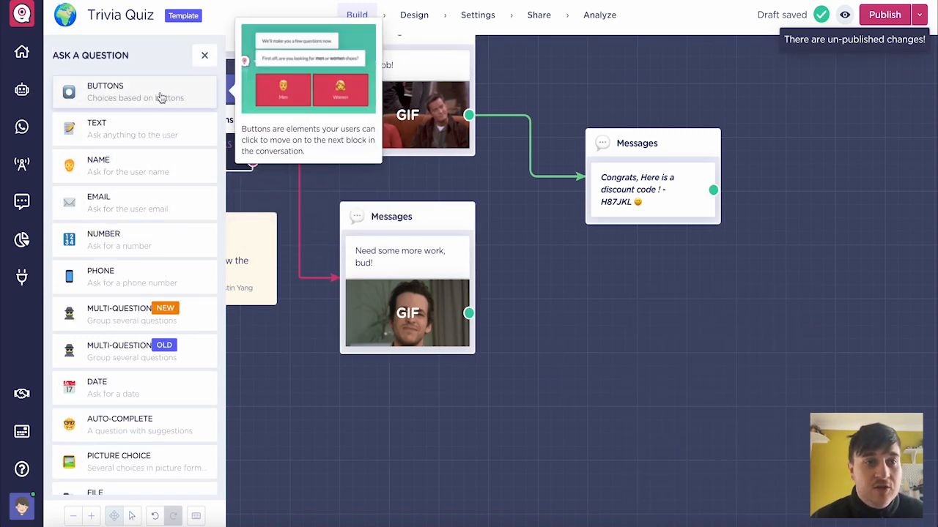
pyautogui.moveTo(164, 130)
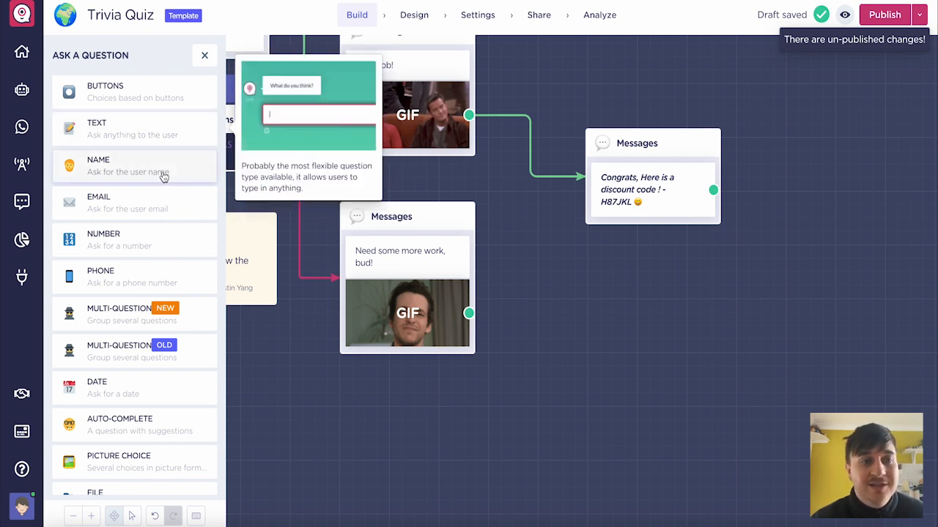
pyautogui.moveTo(156, 175)
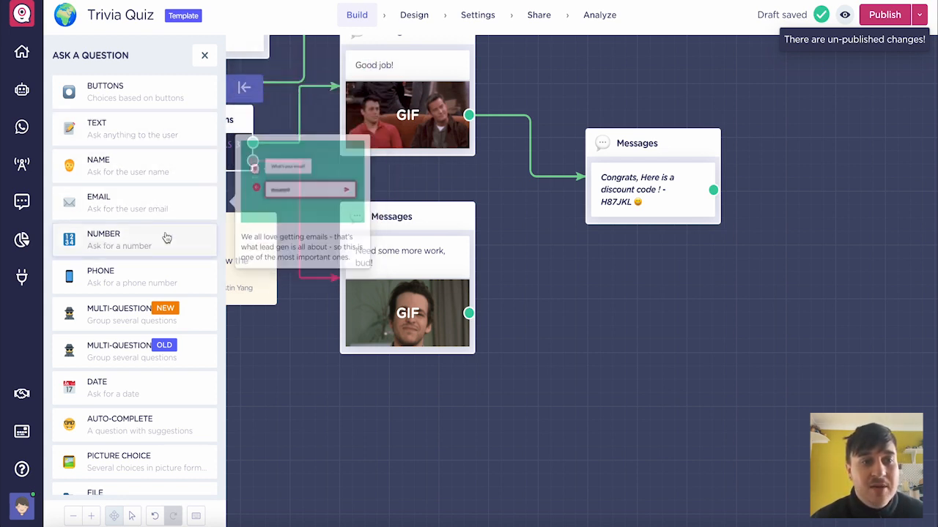
pyautogui.moveTo(174, 293)
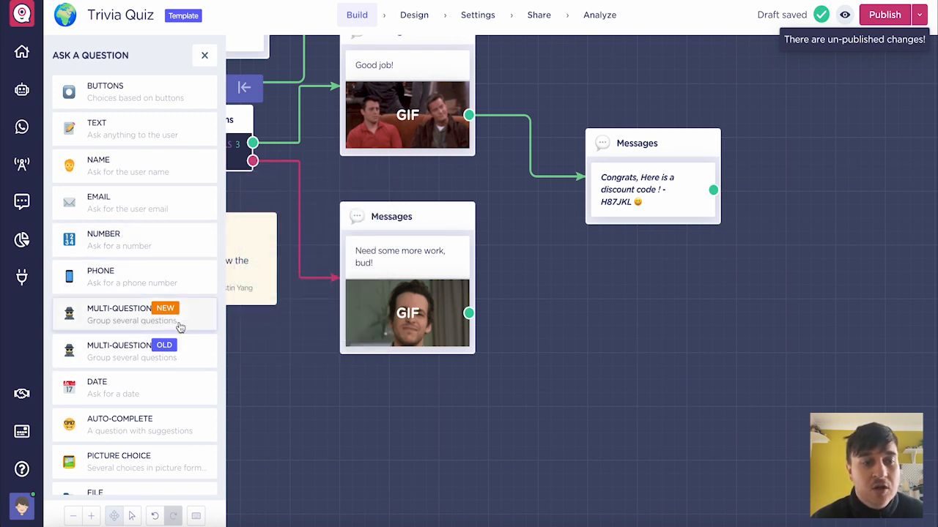
pyautogui.scroll(-1, 173, 396)
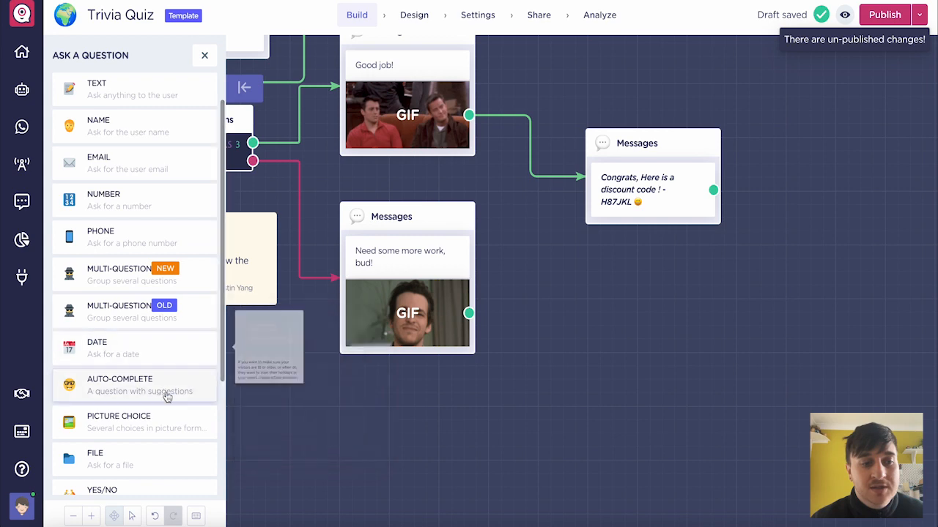
pyautogui.scroll(-2, 167, 396)
pyautogui.moveTo(159, 348)
pyautogui.scroll(-2, 158, 348)
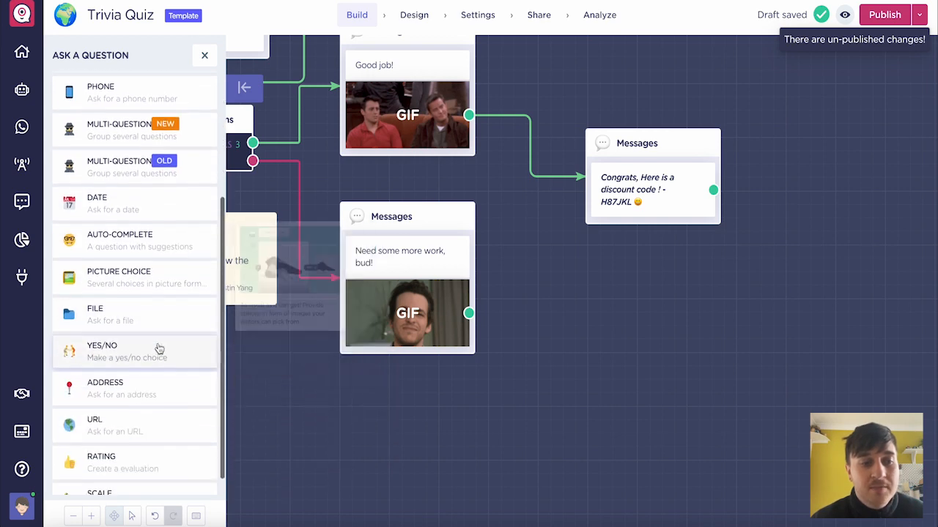
pyautogui.moveTo(147, 301)
pyautogui.scroll(-1, 147, 301)
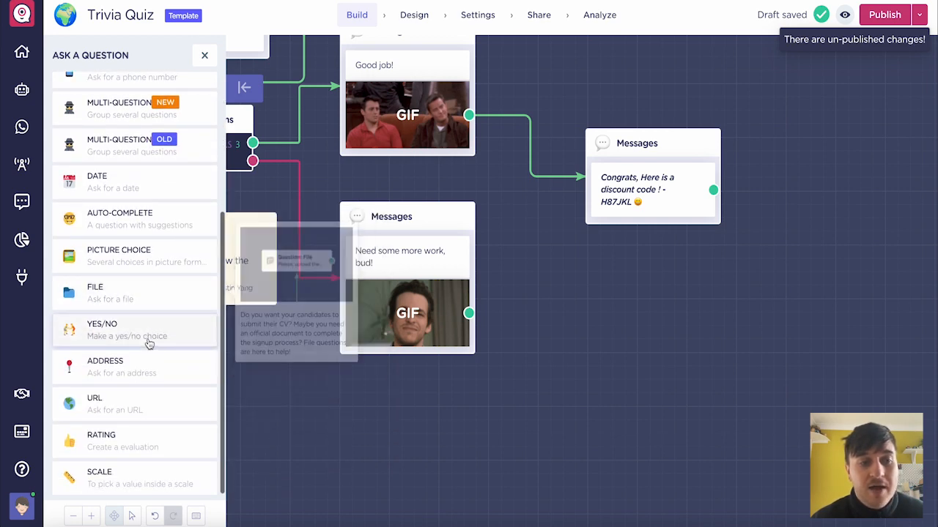
pyautogui.moveTo(149, 369)
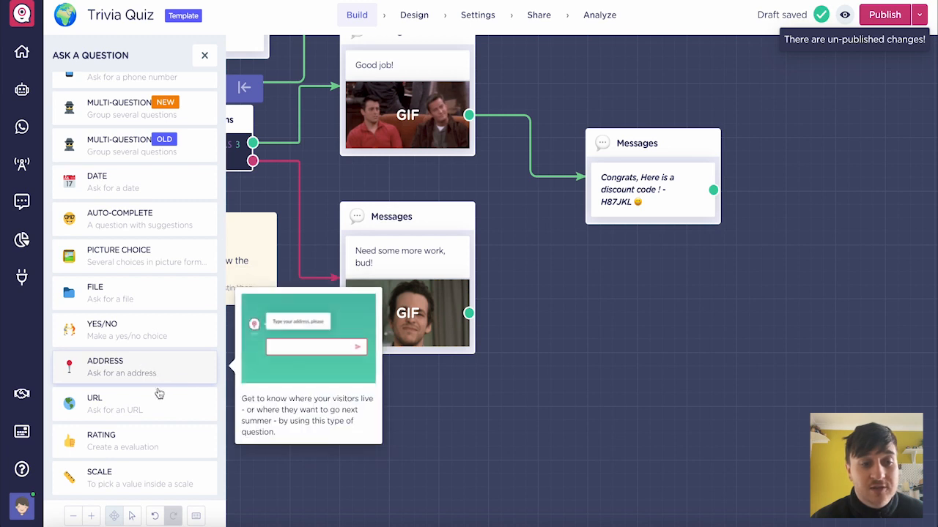
pyautogui.moveTo(152, 415)
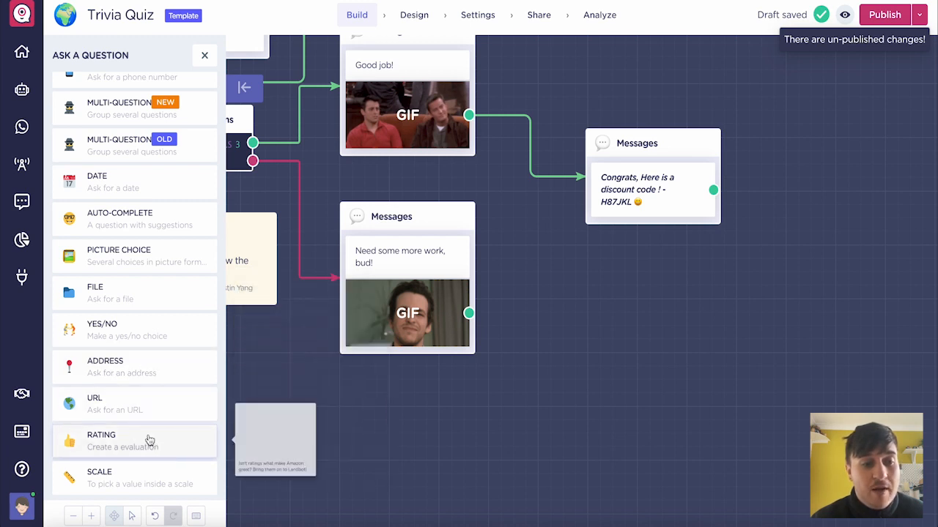
pyautogui.moveTo(162, 496)
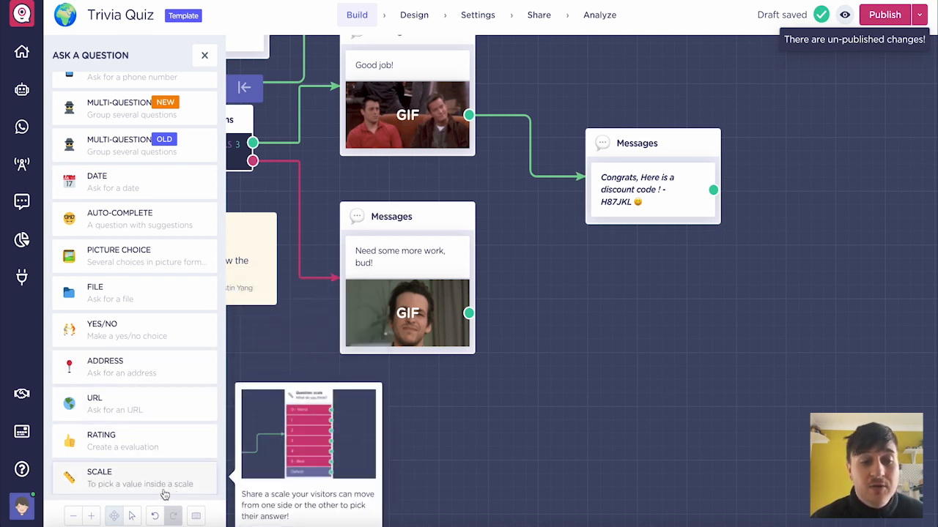
# Add a Rating question with the three-star scale, linked from the "Need some more work, bud!" message
pyautogui.click(162, 448)
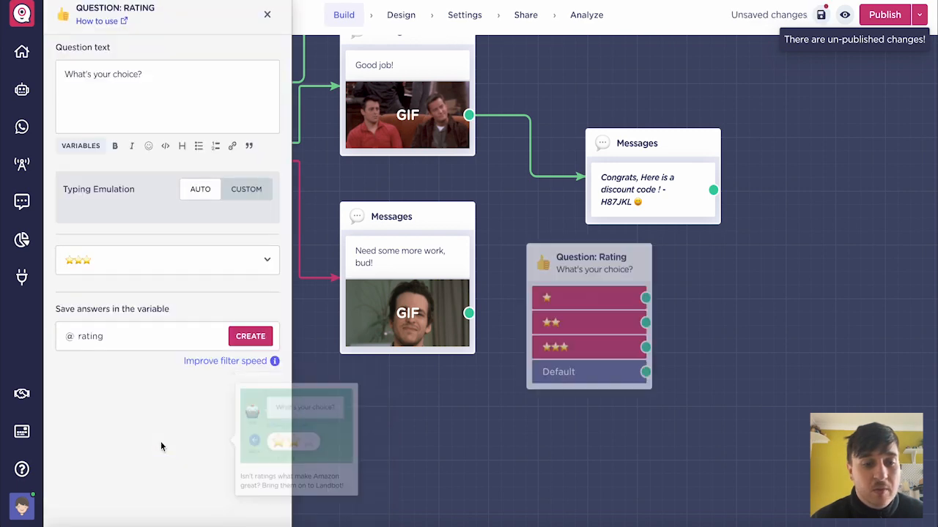
pyautogui.scroll(-2, 451, 388)
pyautogui.click(451, 389)
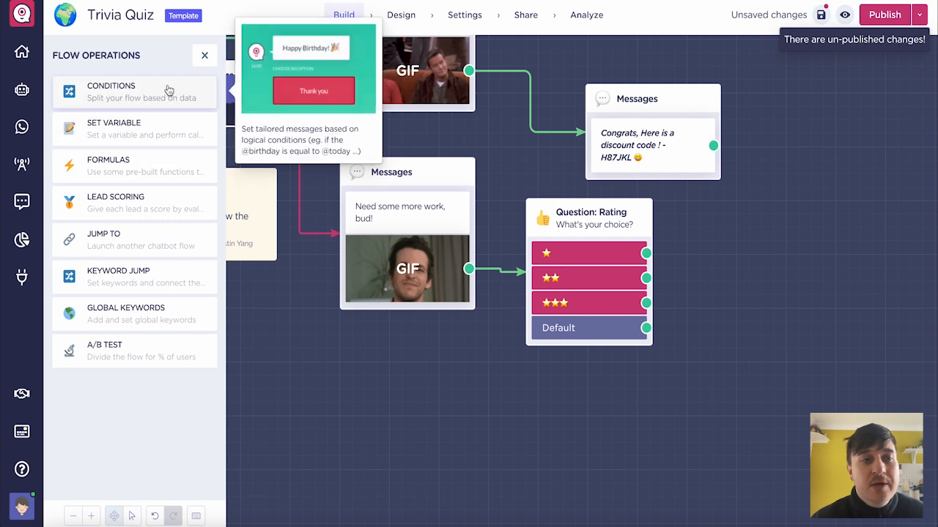
# Review the Flow Operations blocks, including Conditions and A/B Test, and the Integrations blocks down to Segment
pyautogui.moveTo(171, 97)
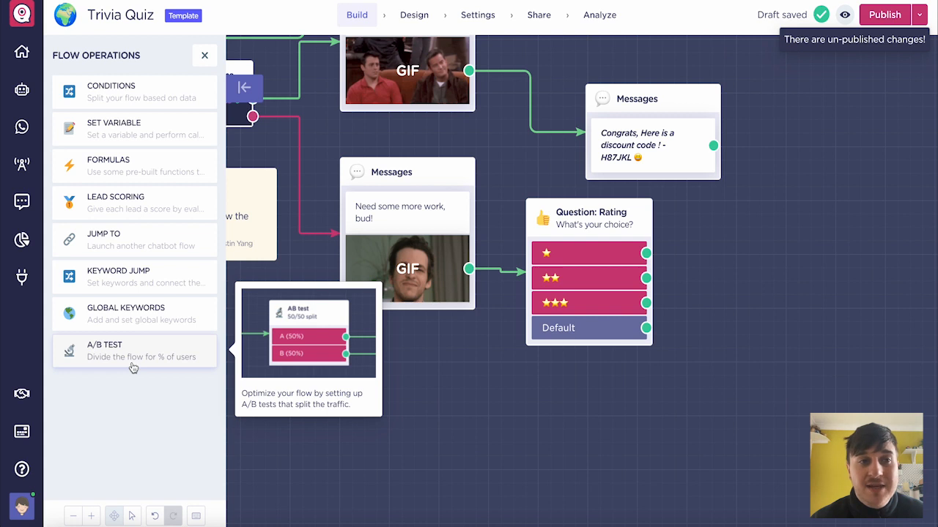
pyautogui.click(205, 55)
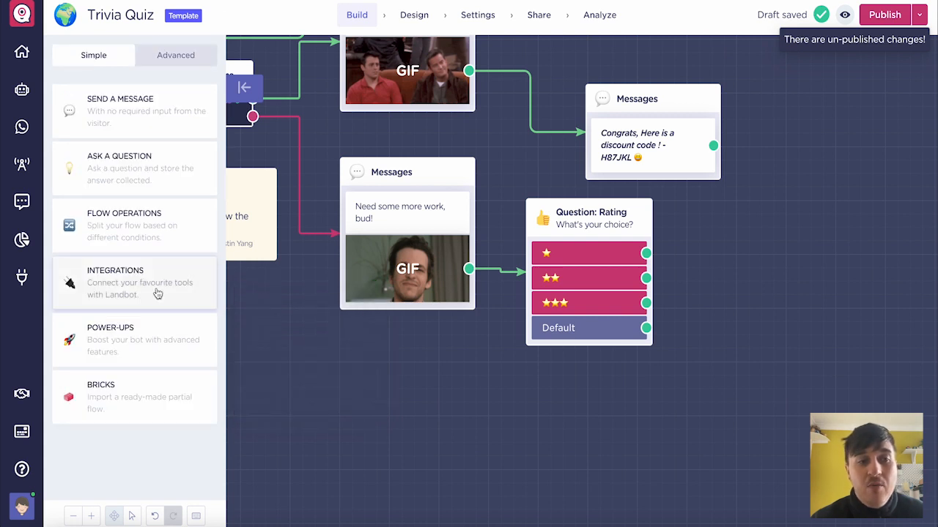
pyautogui.click(158, 293)
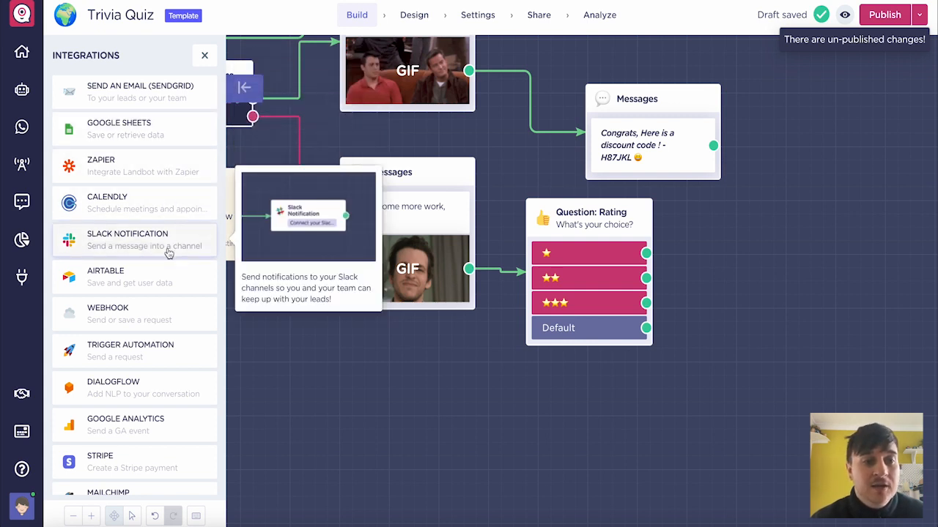
pyautogui.moveTo(166, 284)
pyautogui.scroll(-1, 166, 287)
pyautogui.scroll(-2, 165, 287)
pyautogui.moveTo(158, 262)
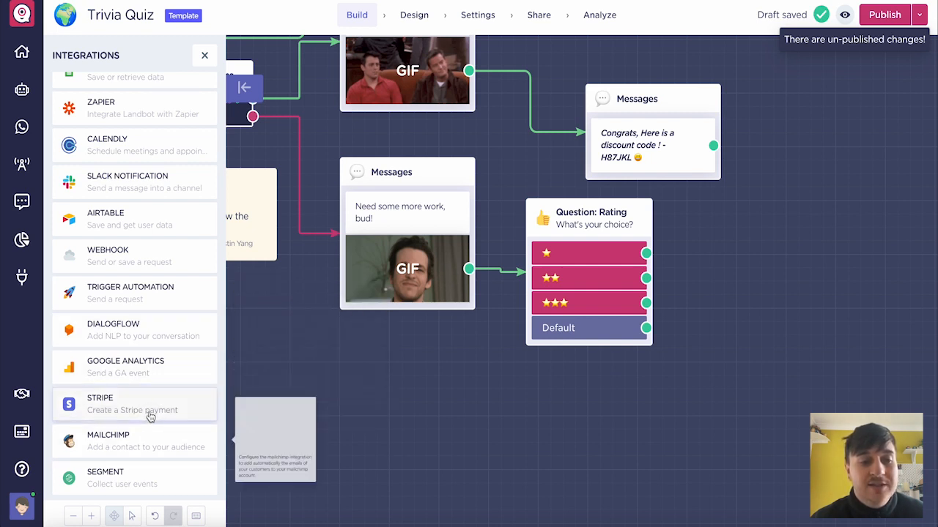
pyautogui.moveTo(155, 447)
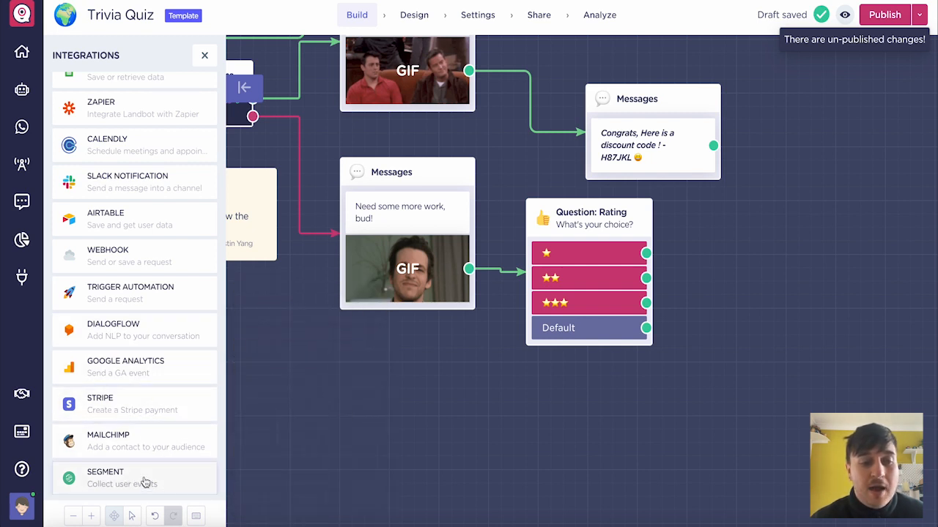
pyautogui.click(204, 55)
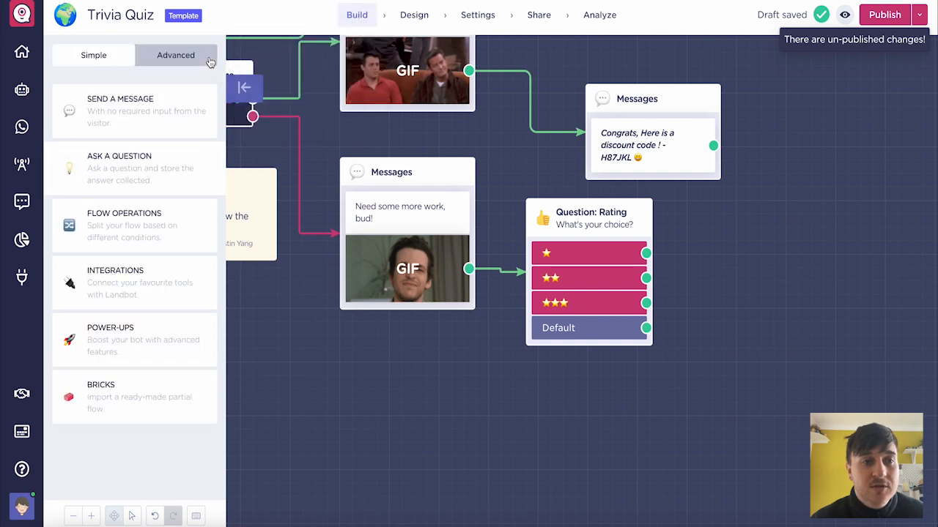
# Look over the Power-Ups blocks and browse the Bricks library, including its Customer support category
pyautogui.click(161, 343)
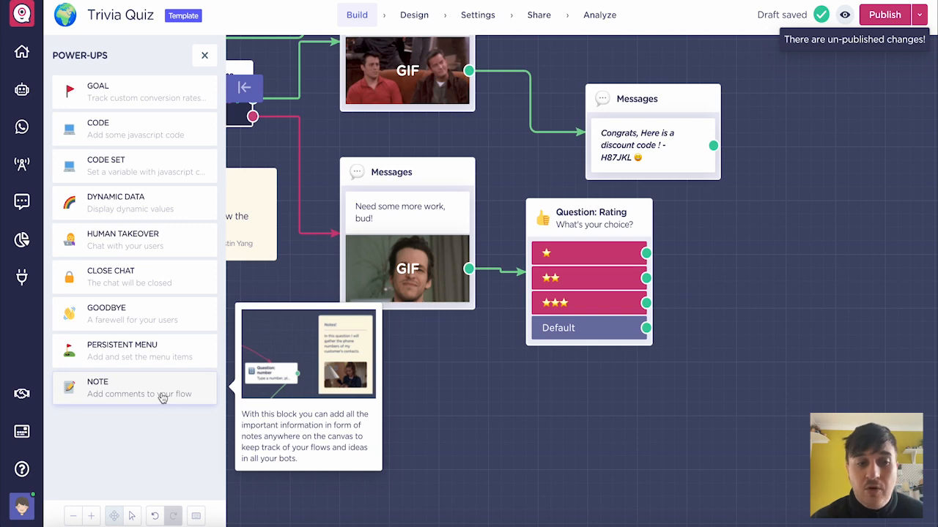
pyautogui.click(205, 55)
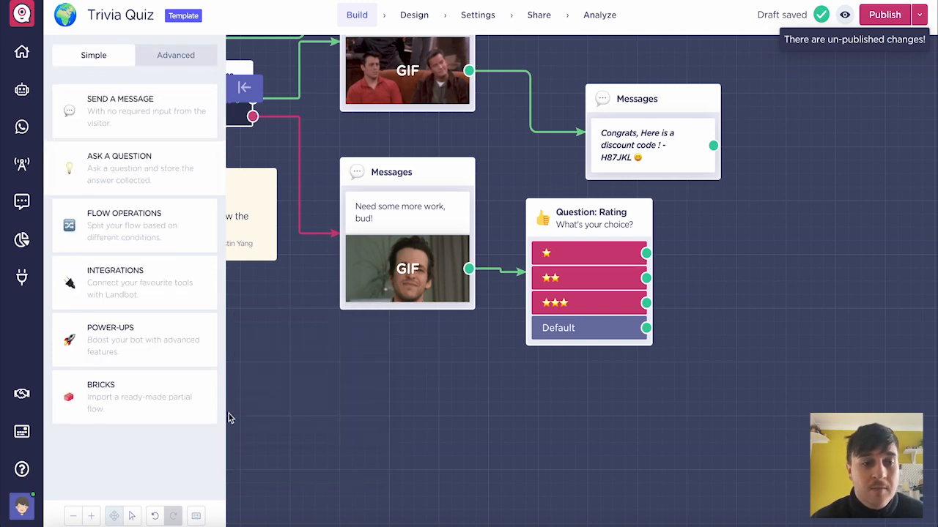
pyautogui.click(162, 405)
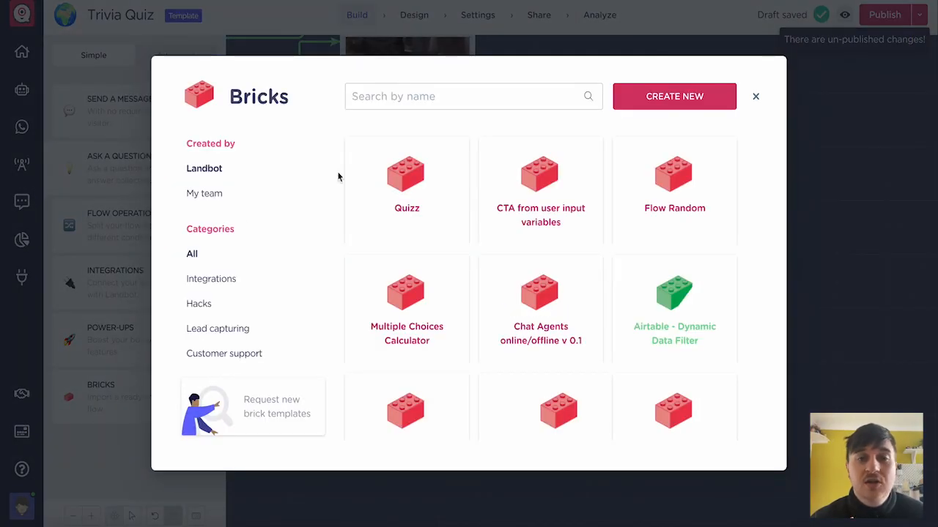
pyautogui.moveTo(431, 183)
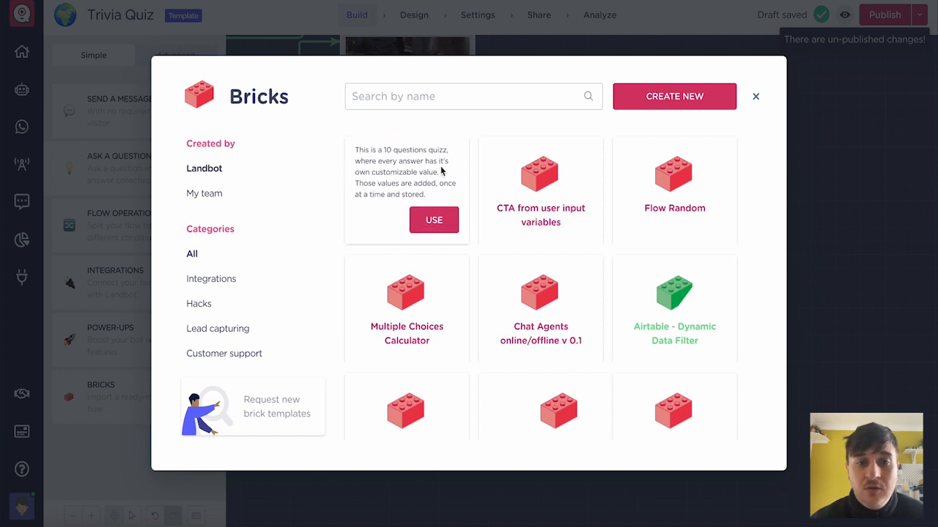
pyautogui.moveTo(555, 192)
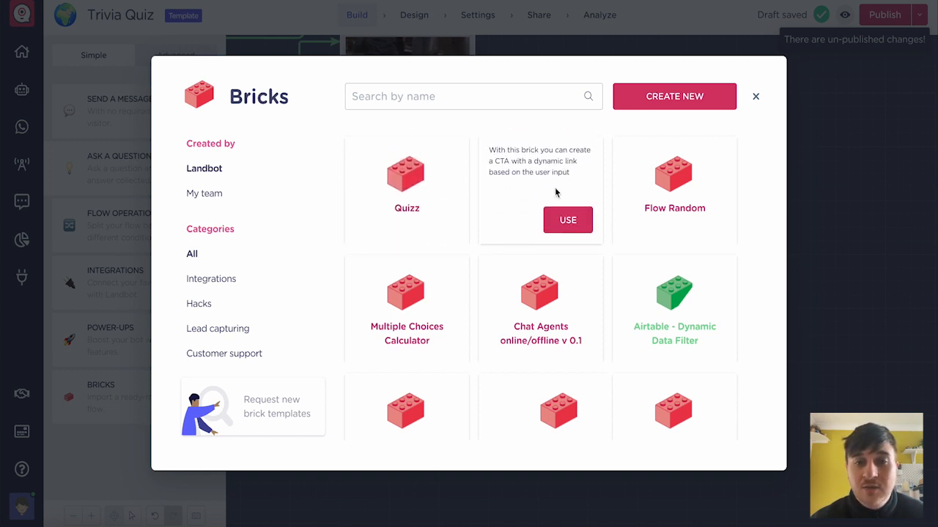
pyautogui.moveTo(400, 312)
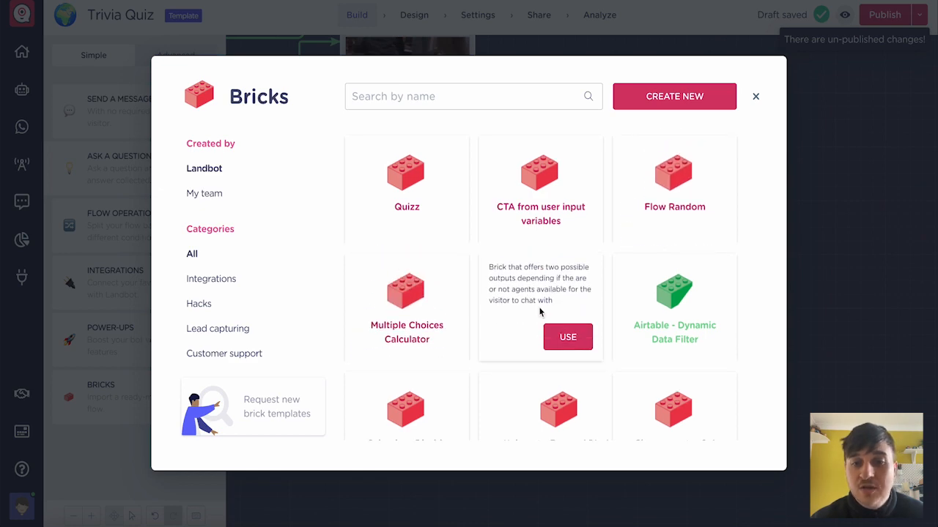
pyautogui.scroll(-2, 540, 311)
pyautogui.scroll(-10, 540, 311)
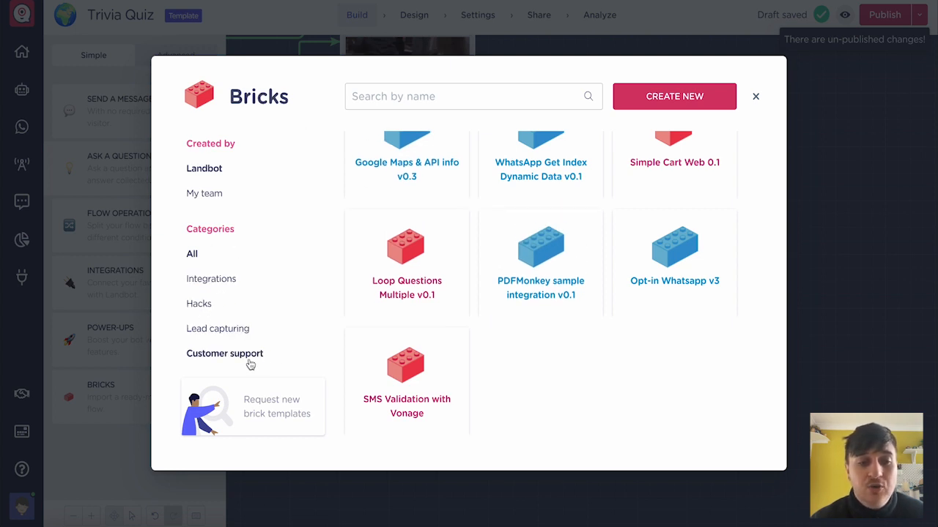
pyautogui.click(224, 354)
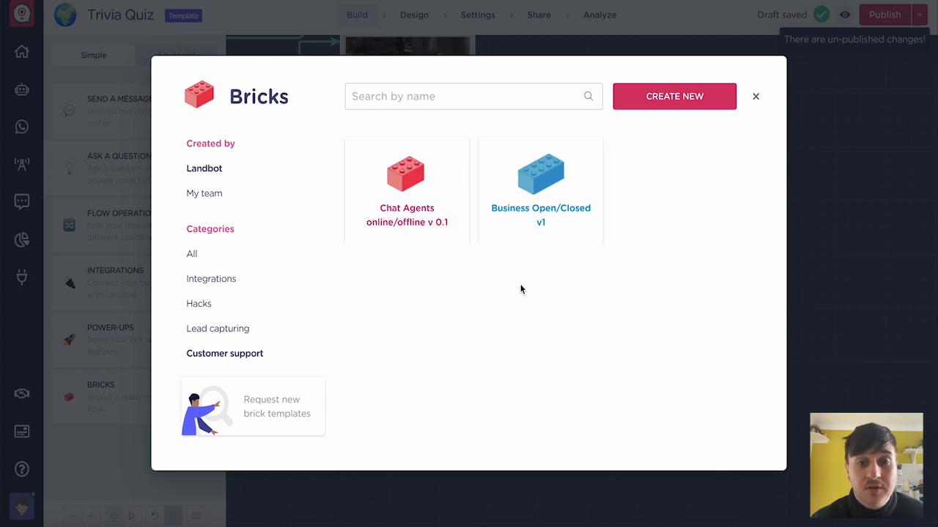
pyautogui.click(463, 98)
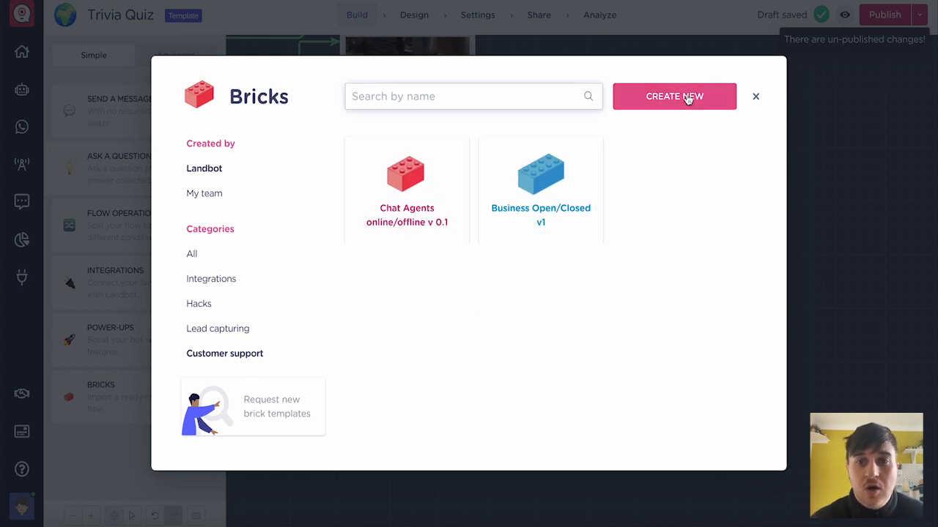
pyautogui.click(755, 96)
# Browse the Advanced list of builder blocks, covering the Most Used, Essentials and Questions groups
pyautogui.click(161, 61)
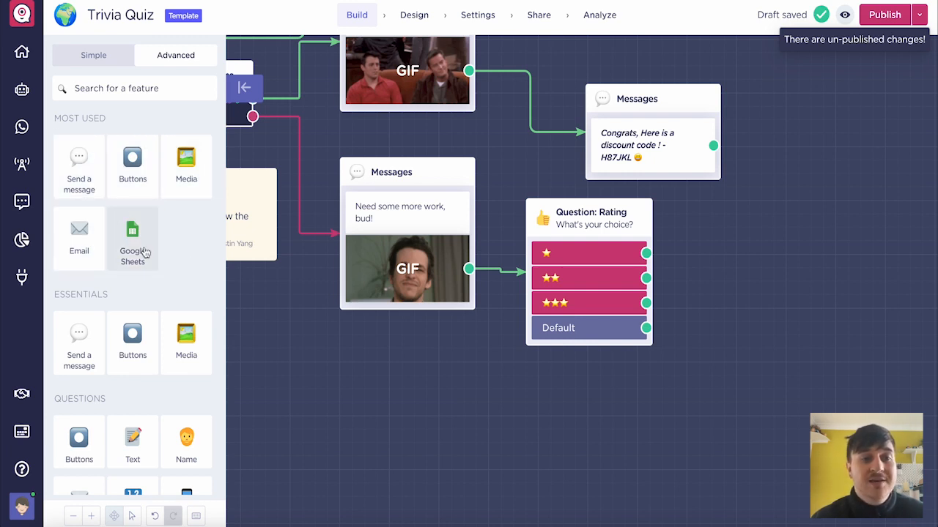
pyautogui.scroll(-3, 185, 253)
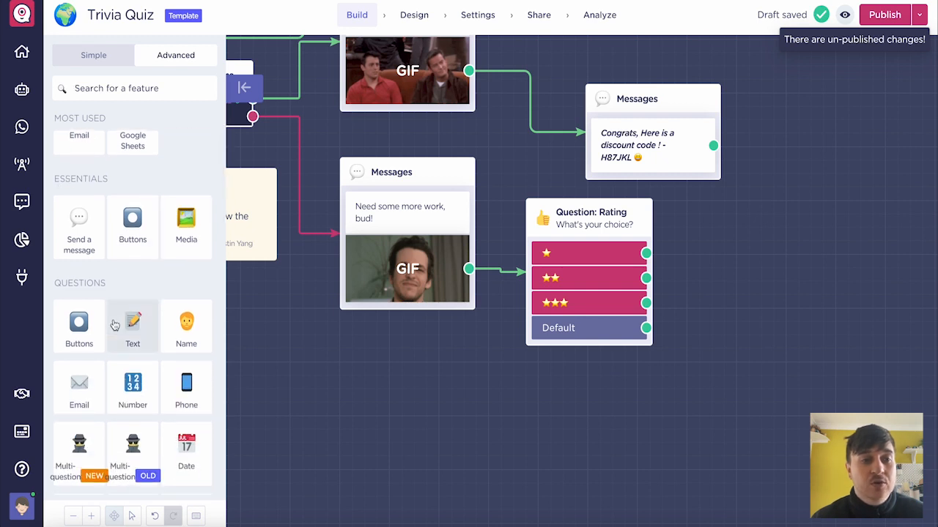
pyautogui.scroll(-4, 143, 269)
pyautogui.scroll(-7, 131, 264)
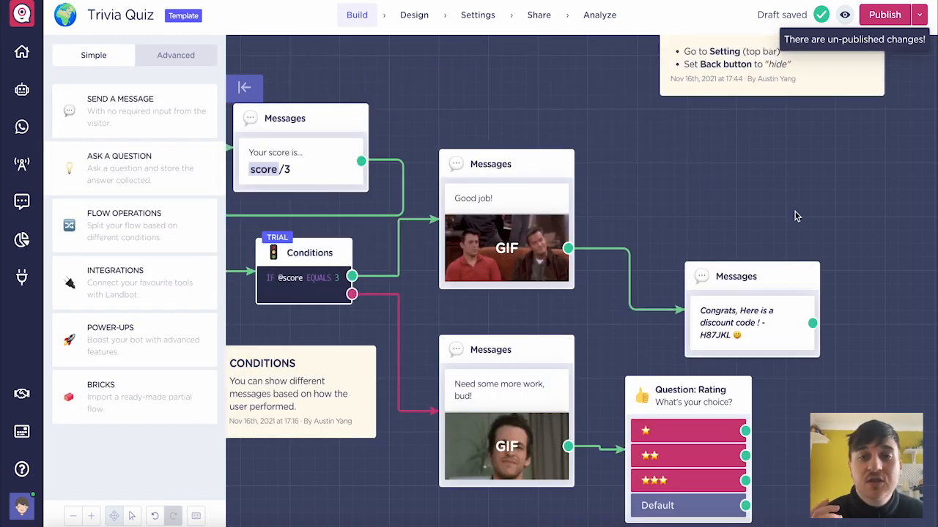
# Preview the Trivia Quiz bot and answer its opening question with "Hell Yeah !"
pyautogui.click(846, 18)
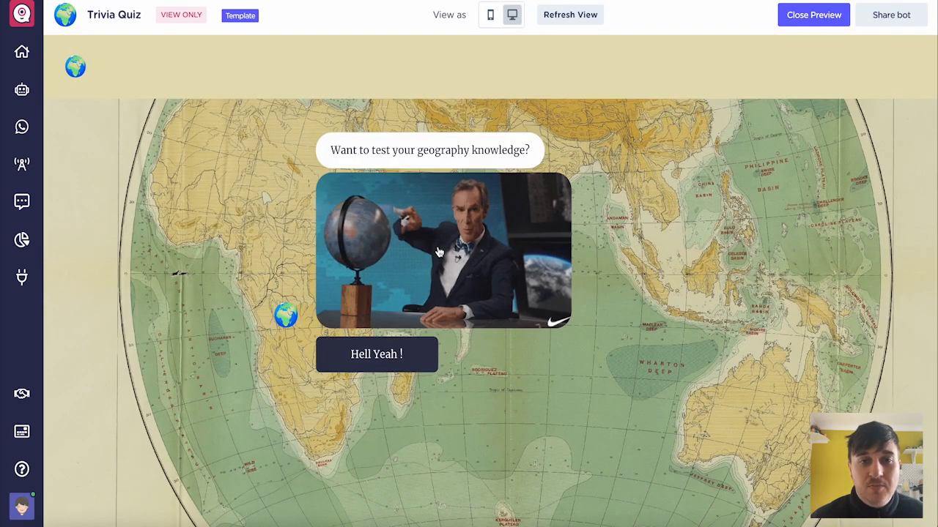
pyautogui.click(399, 356)
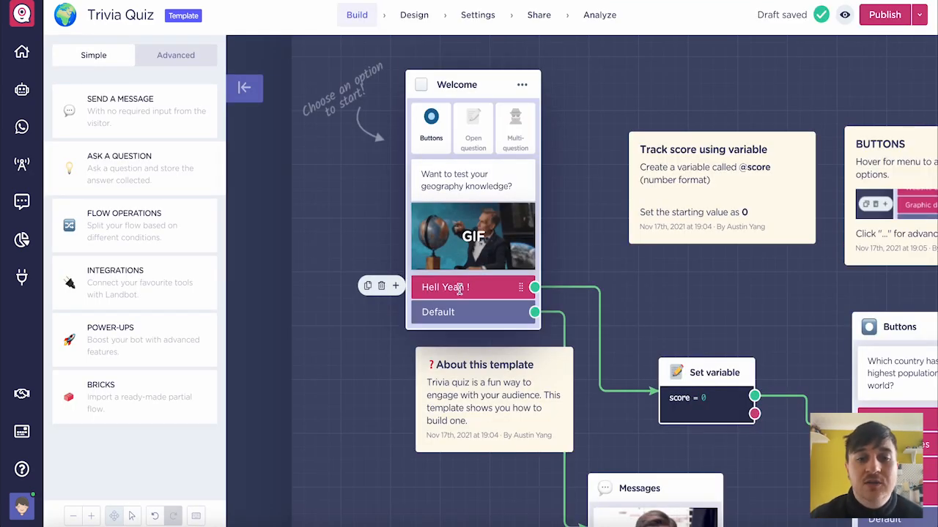
# Add a button labelled "No" below "Hell Yeah !" in the Welcome block
pyautogui.moveTo(447, 308)
pyautogui.moveTo(445, 286)
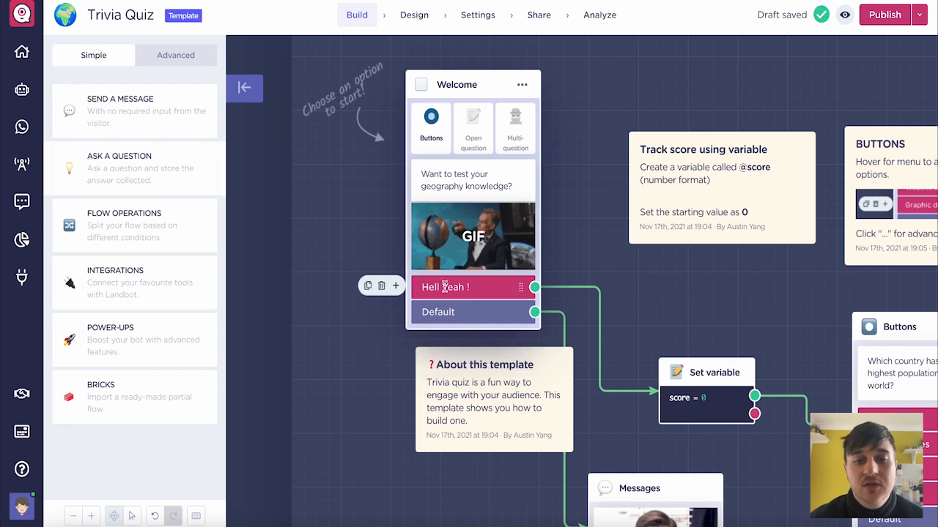
pyautogui.click(396, 287)
pyautogui.write('No')
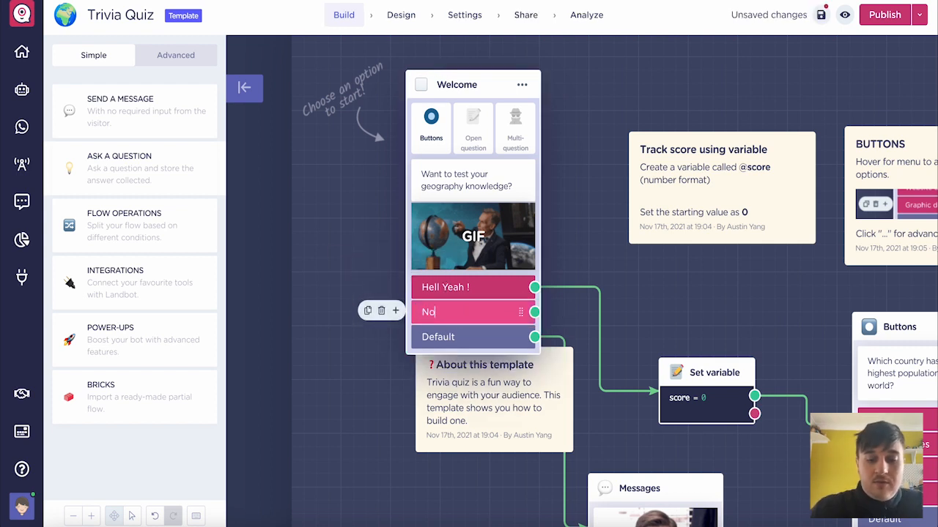
# Complete the Welcome block's new button label as "No Thanks" and connect its output to a new Close chat block
pyautogui.write(' Thanks')
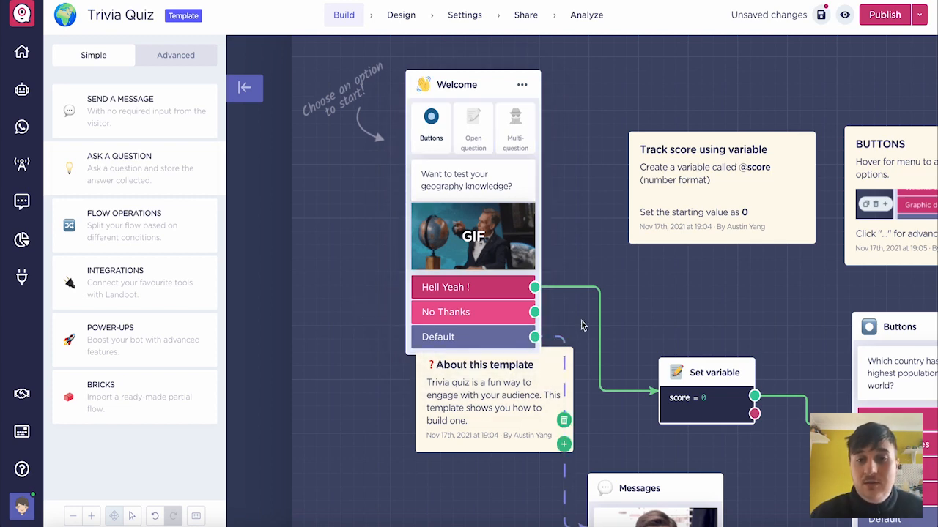
pyautogui.moveTo(534, 312); pyautogui.dragTo(676, 109)
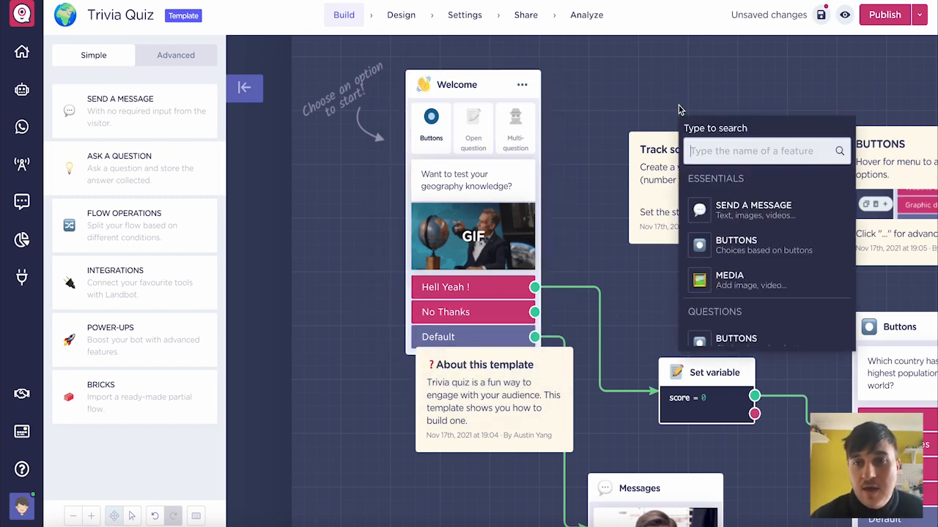
pyautogui.write('close')
pyautogui.click(765, 207)
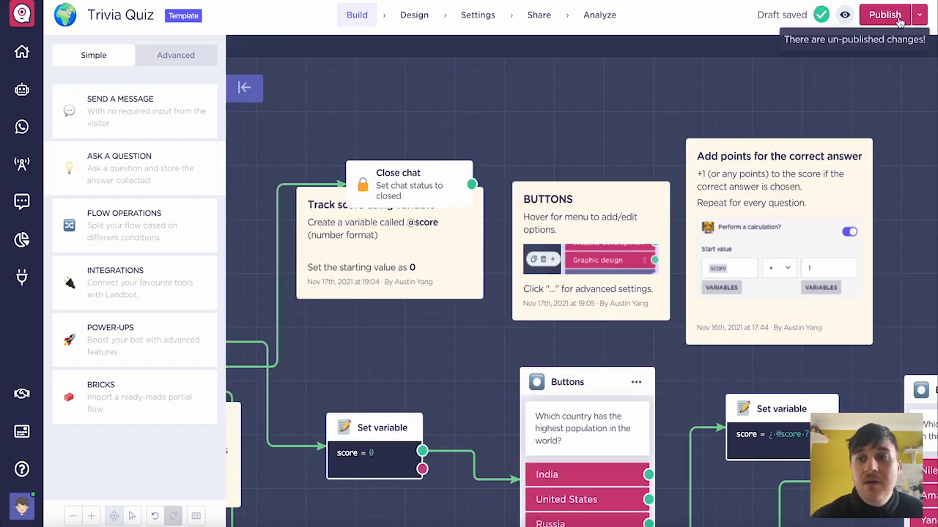
# Check the published version details and answer the opening question with "Hell Yeah !" in the Design section's live preview
pyautogui.click(919, 16)
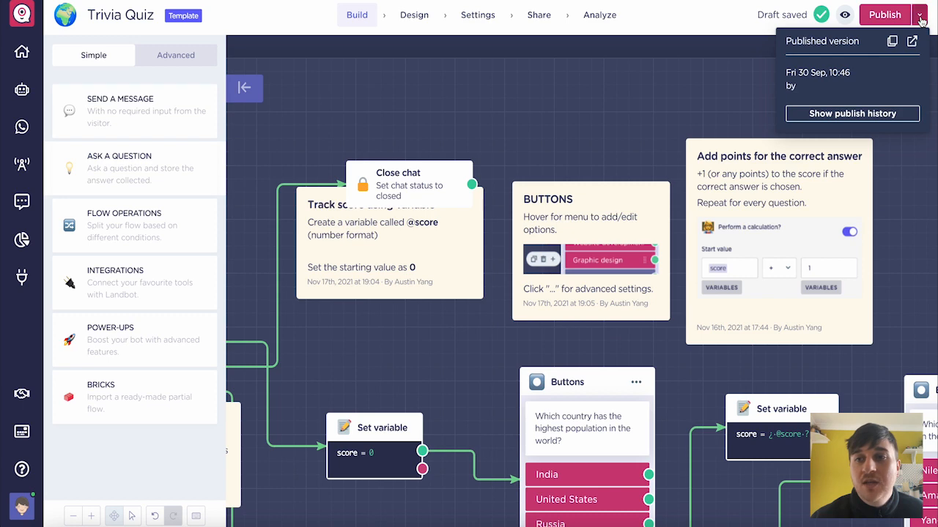
pyautogui.click(920, 20)
pyautogui.click(412, 16)
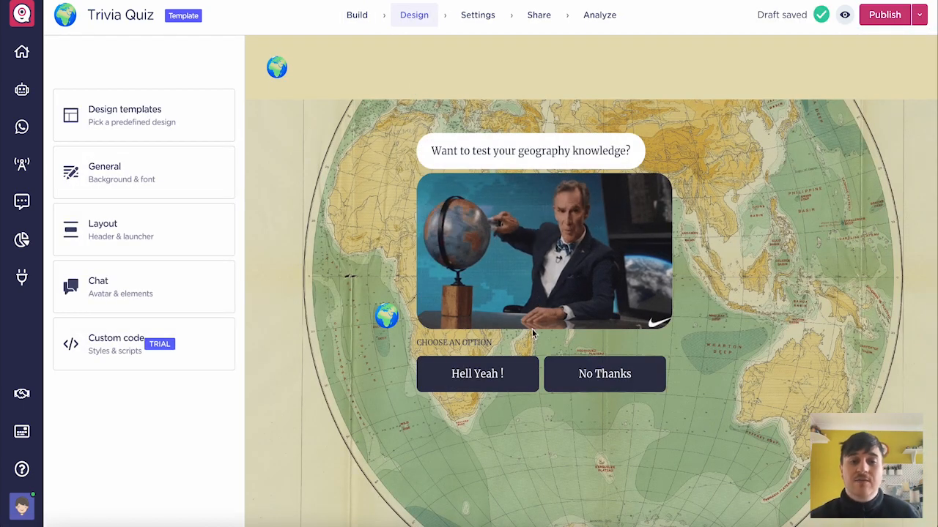
pyautogui.click(483, 375)
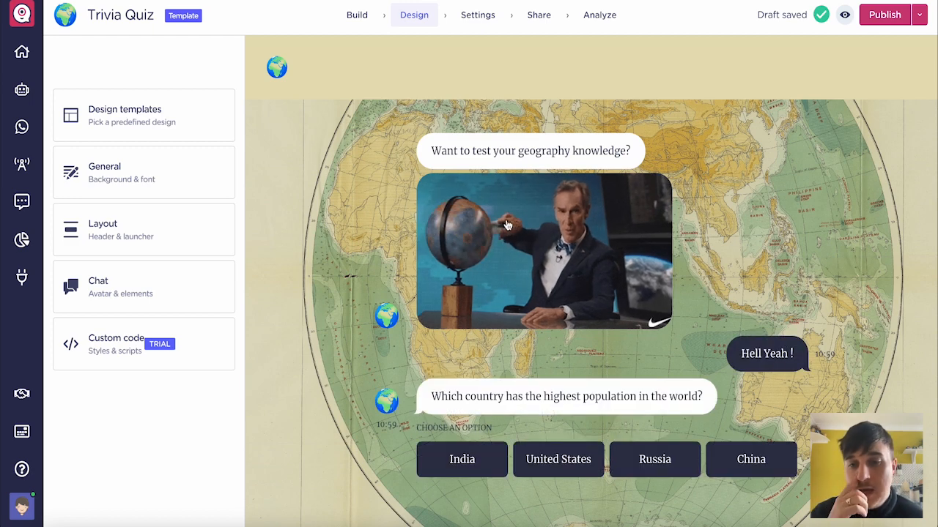
# Browse the full list of predefined design templates and close it without choosing one
pyautogui.click(155, 119)
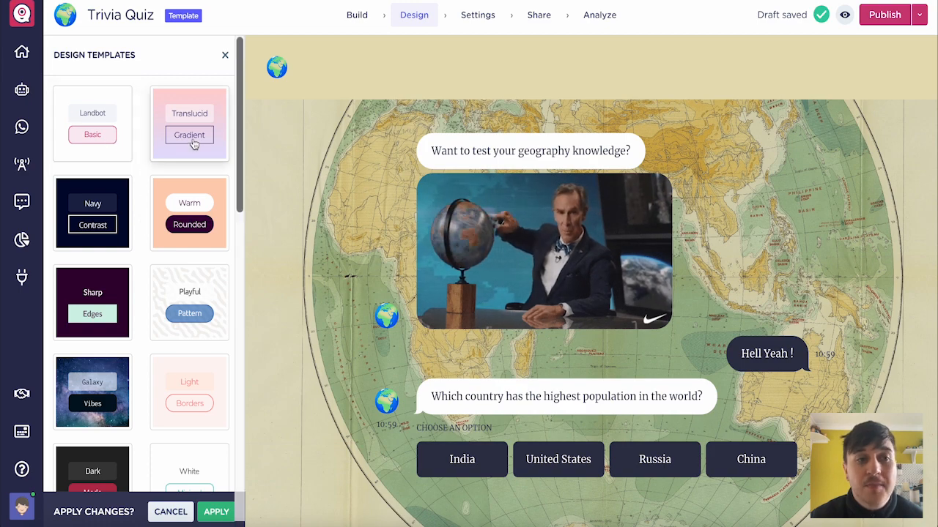
pyautogui.scroll(-10, 192, 137)
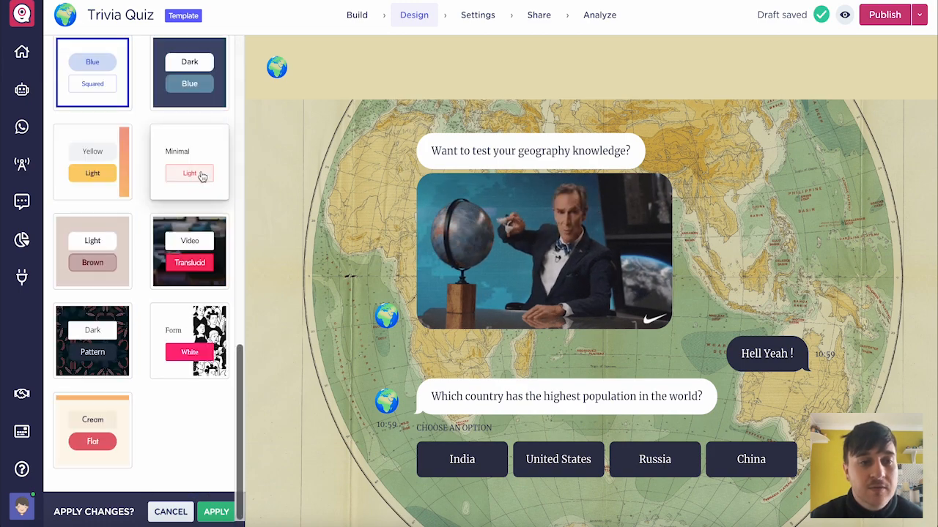
pyautogui.scroll(10, 202, 172)
pyautogui.click(225, 55)
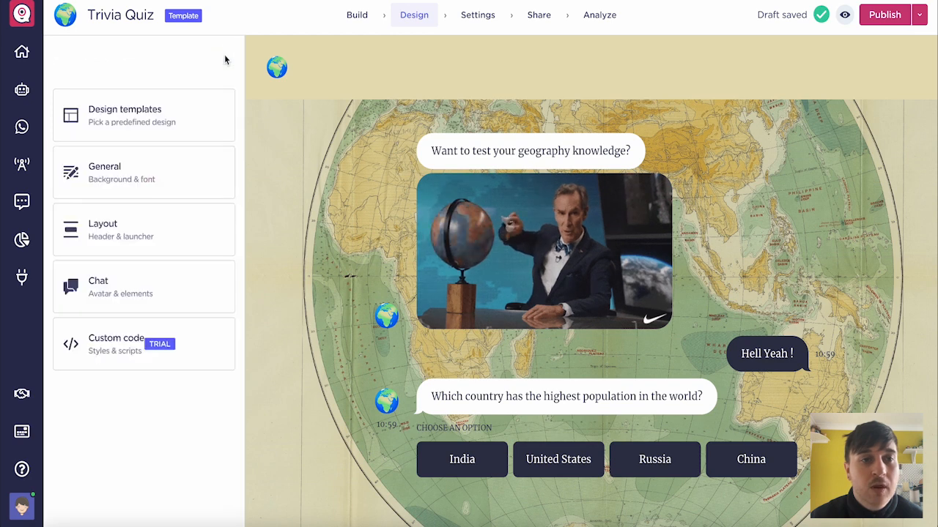
# Try Noto Sans as the font family in the General design settings and look over the background options
pyautogui.click(168, 174)
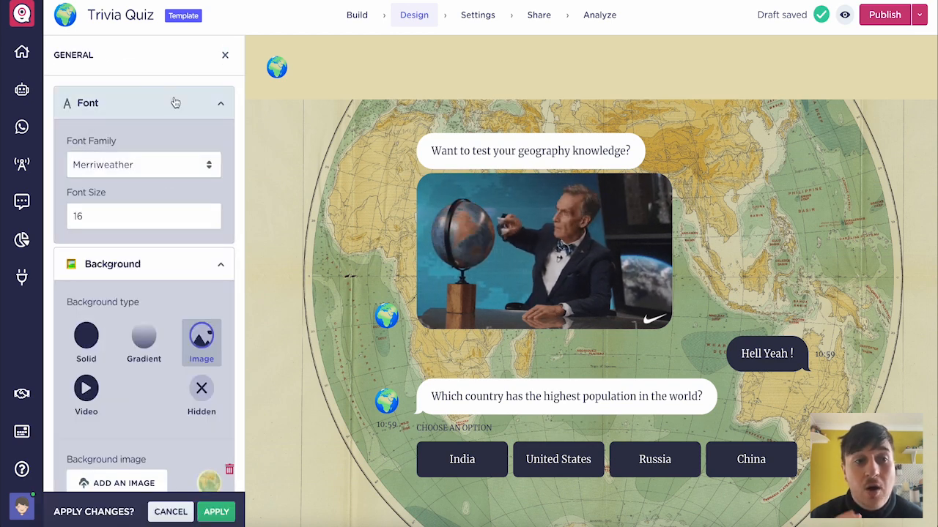
pyautogui.click(168, 163)
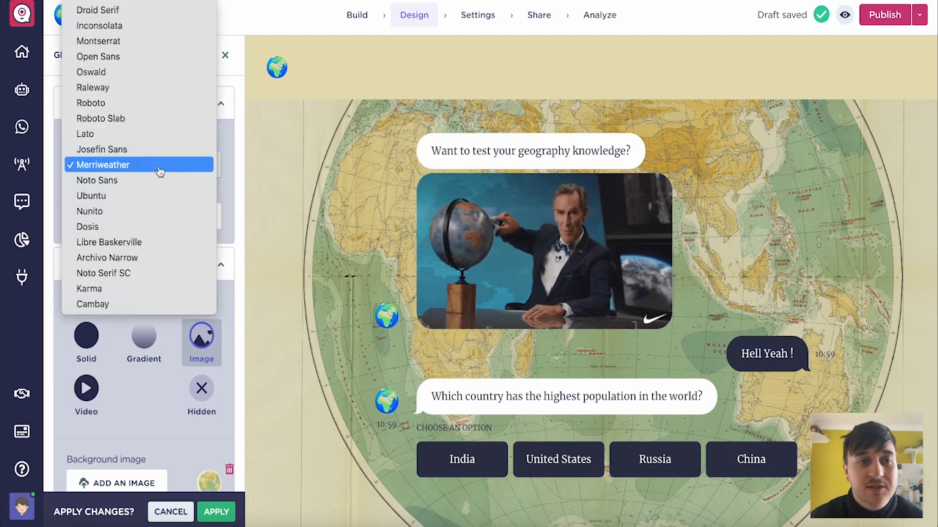
pyautogui.click(145, 181)
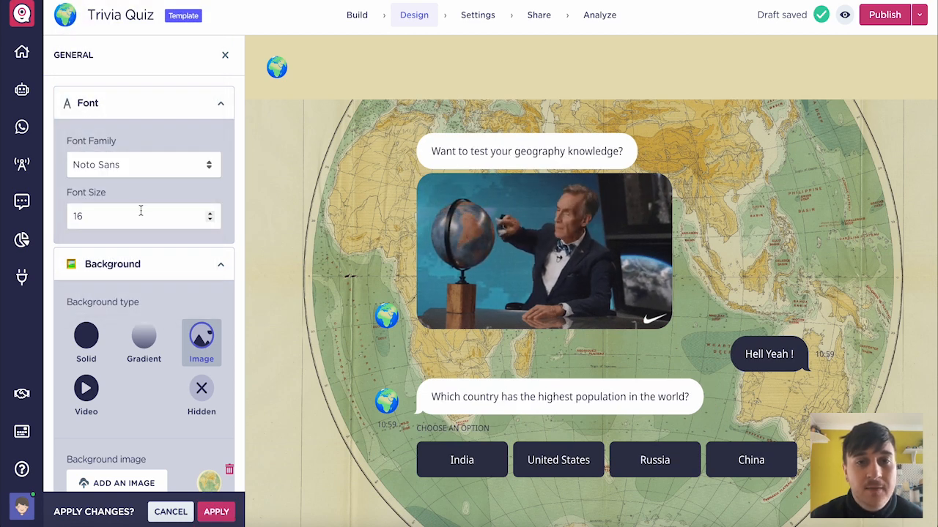
pyautogui.scroll(-2, 182, 278)
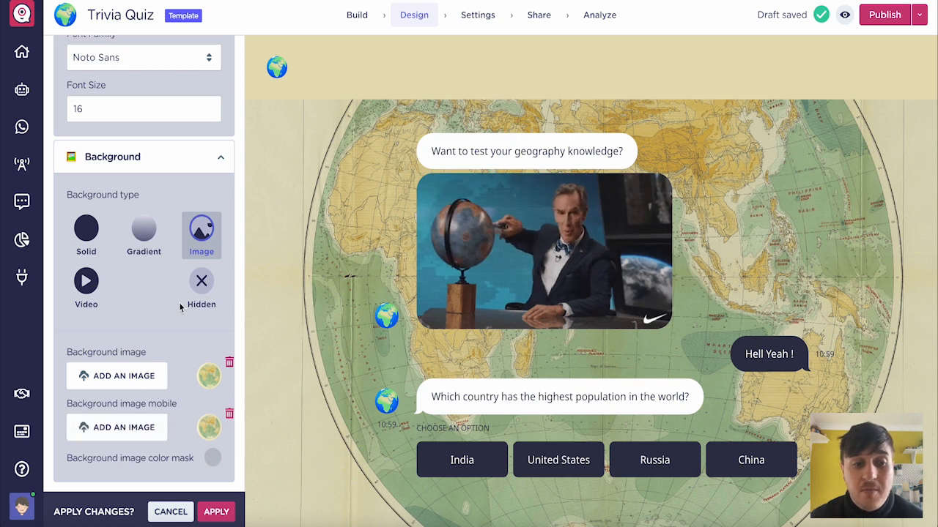
pyautogui.scroll(3, 183, 301)
pyautogui.click(222, 55)
# Try a header with the logo text "Test", a light green top bar background and a line separator
pyautogui.click(150, 233)
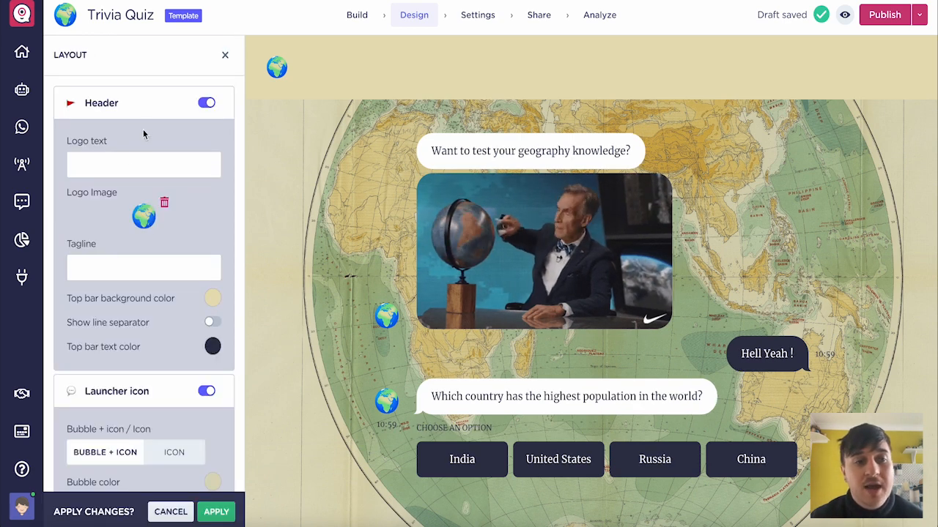
pyautogui.click(131, 168)
pyautogui.write('Test')
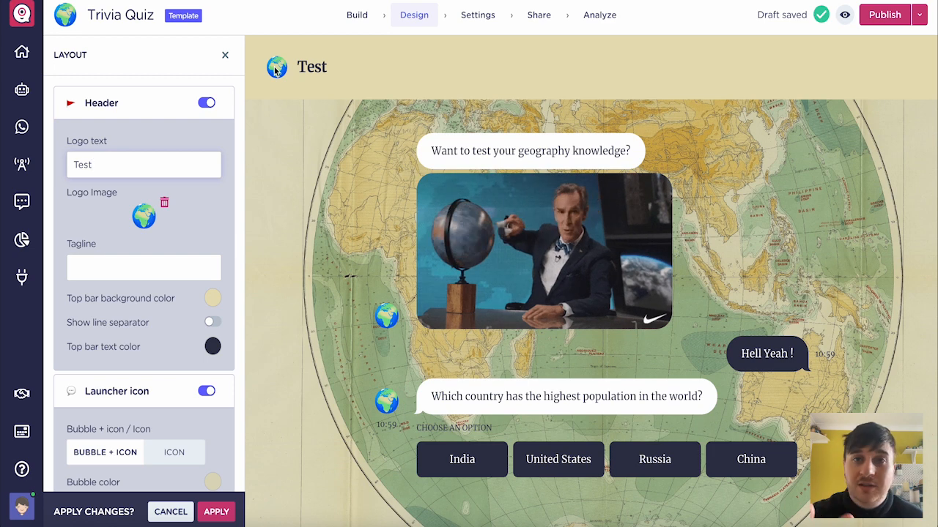
pyautogui.click(211, 298)
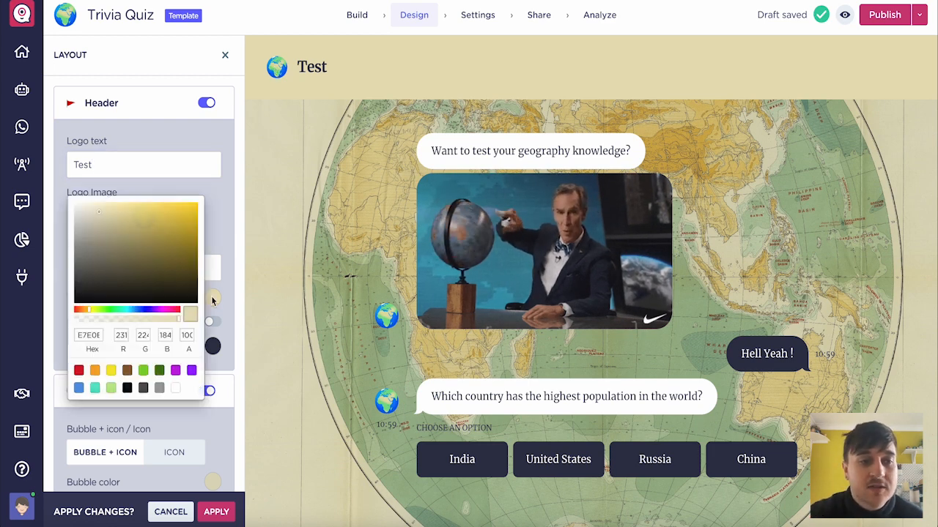
pyautogui.moveTo(160, 311); pyautogui.dragTo(123, 312)
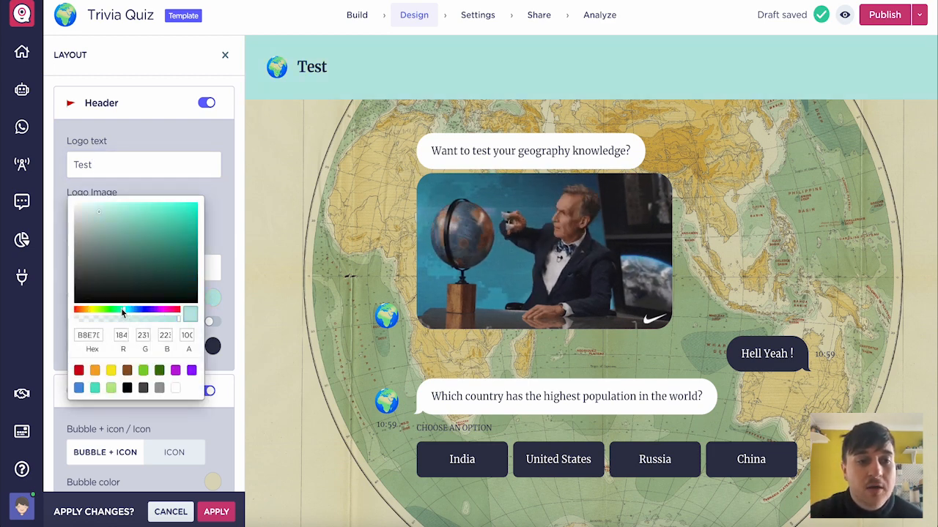
pyautogui.click(213, 309)
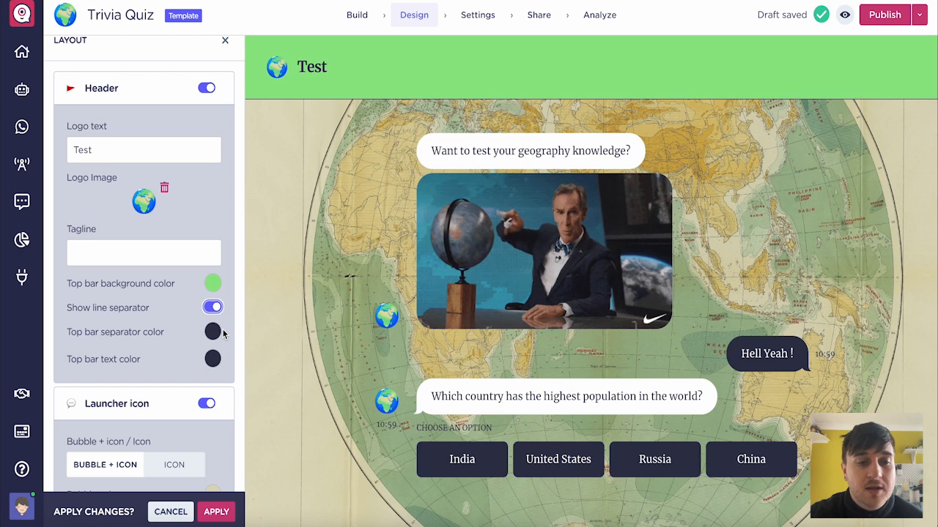
# Try the icon-only launcher style, switch back to Bubble + Icon, and leave the layout settings without applying them
pyautogui.scroll(-1, 222, 331)
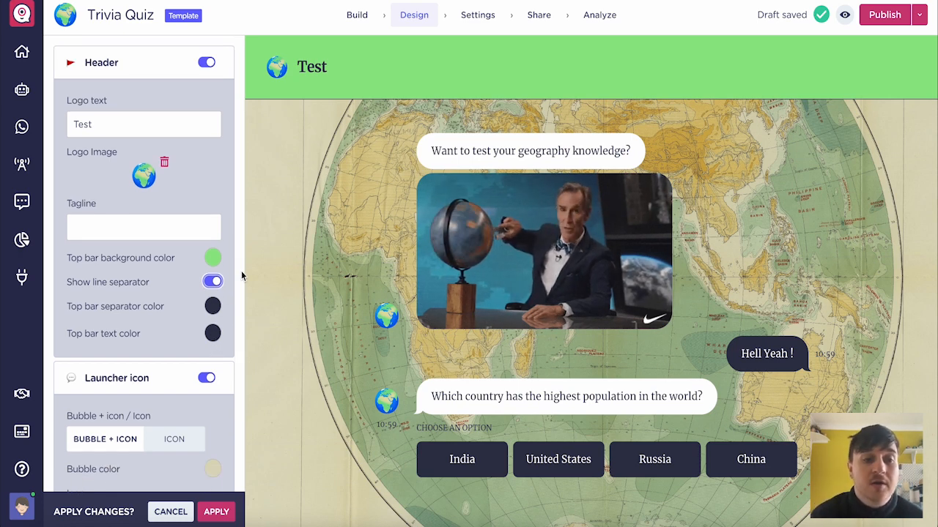
pyautogui.scroll(-2, 241, 271)
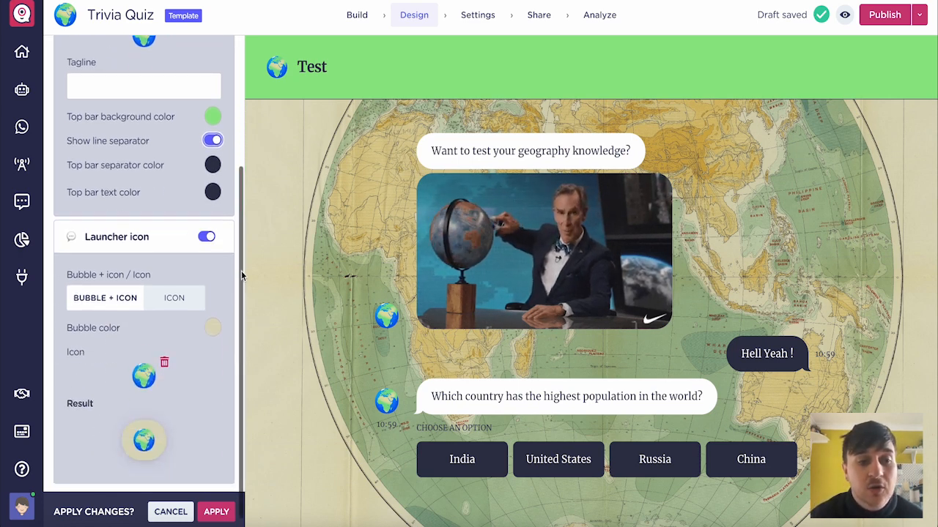
pyautogui.click(174, 299)
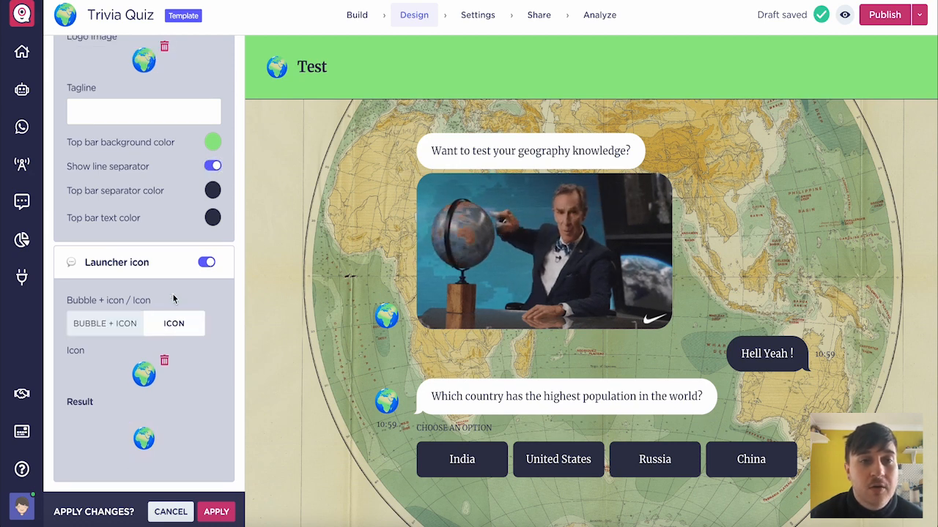
pyautogui.click(111, 326)
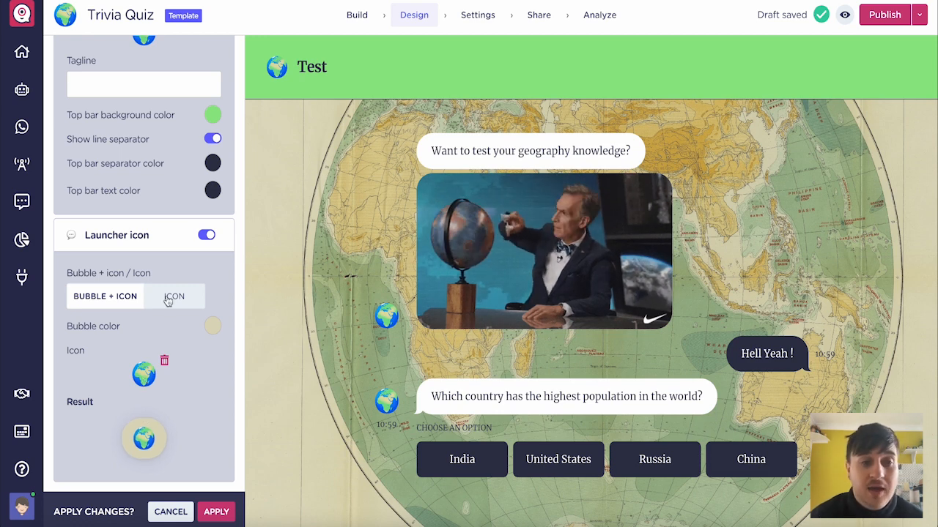
pyautogui.scroll(5, 172, 286)
pyautogui.click(225, 55)
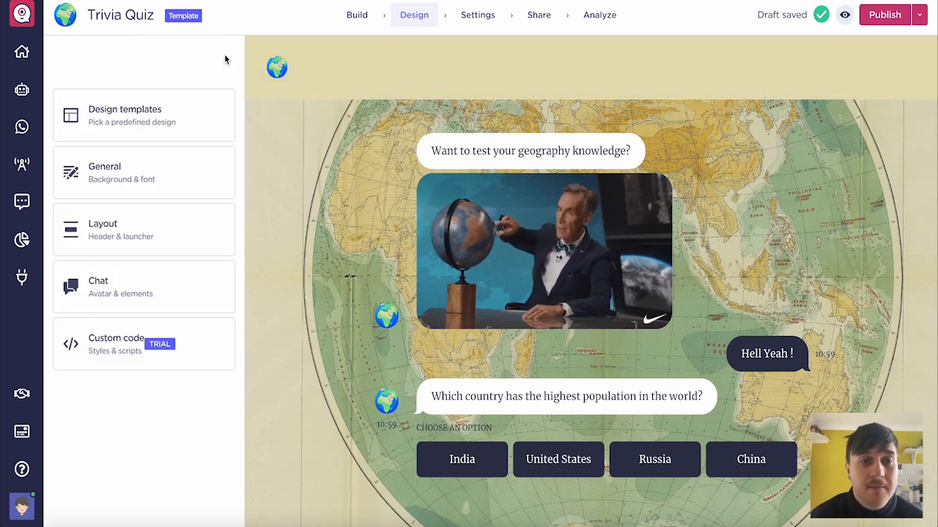
# Compare the square and bubble-free message styles in the Chat design settings and choose the slightly rounded bubble style
pyautogui.click(176, 283)
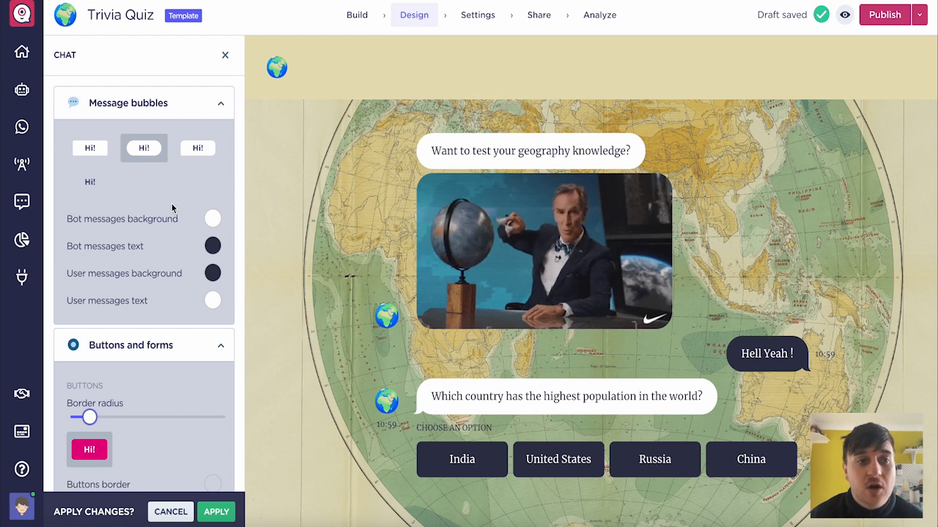
pyautogui.click(92, 149)
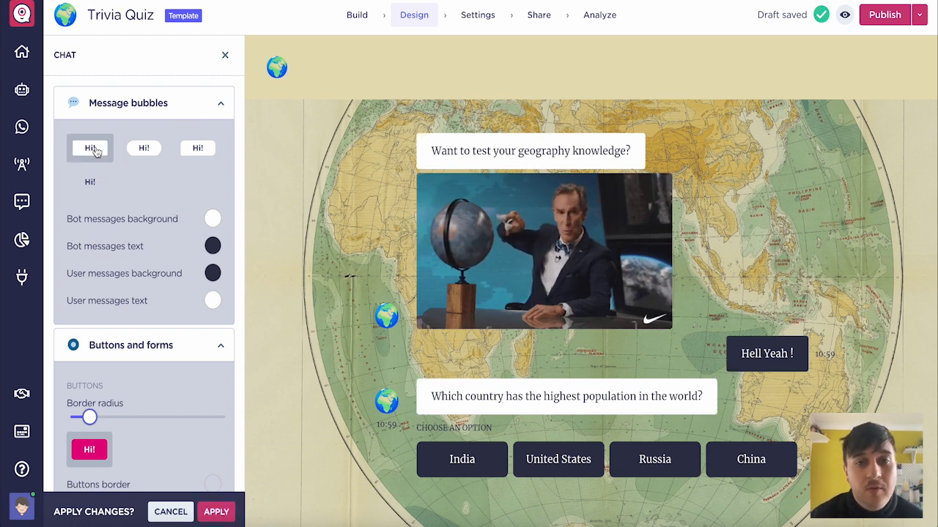
pyautogui.click(96, 189)
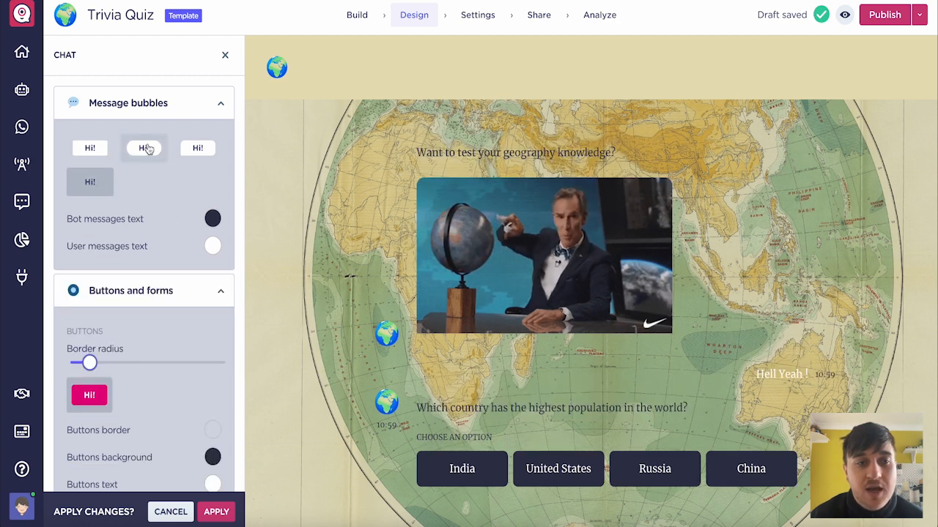
pyautogui.click(198, 149)
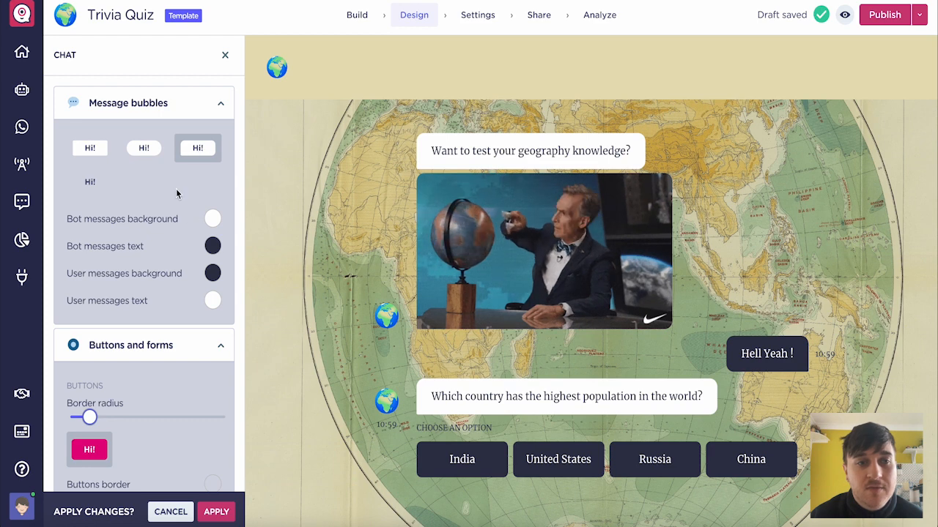
# Increase the border radius of the chat buttons to about half of its range for a pill shape
pyautogui.scroll(-1, 180, 194)
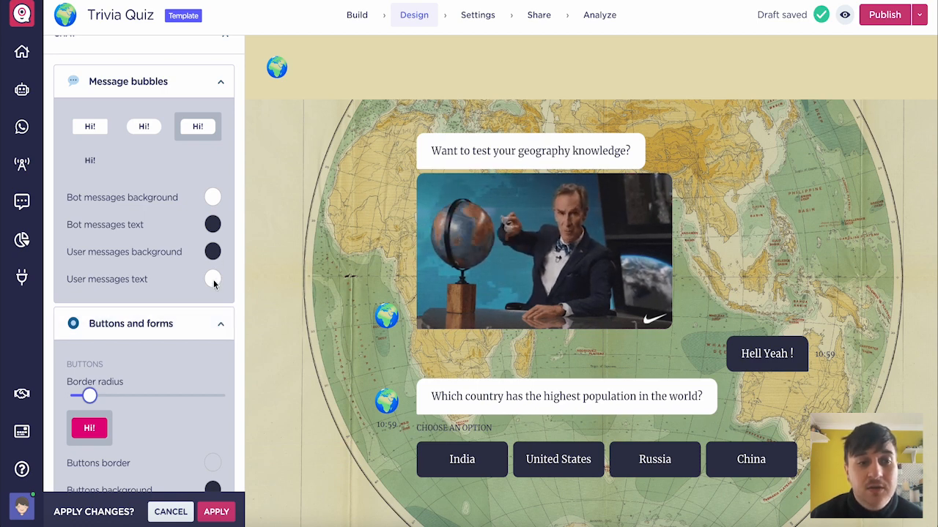
pyautogui.scroll(-6, 214, 284)
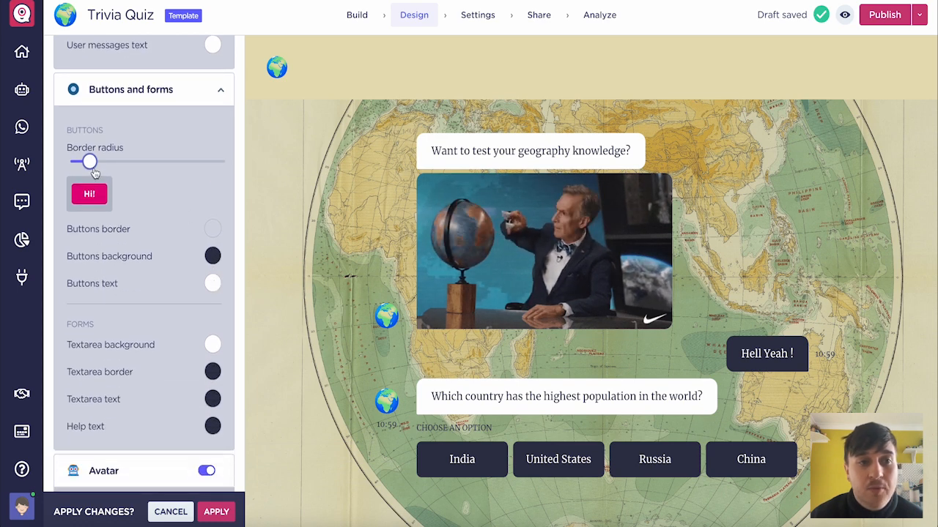
pyautogui.moveTo(89, 162); pyautogui.dragTo(148, 166)
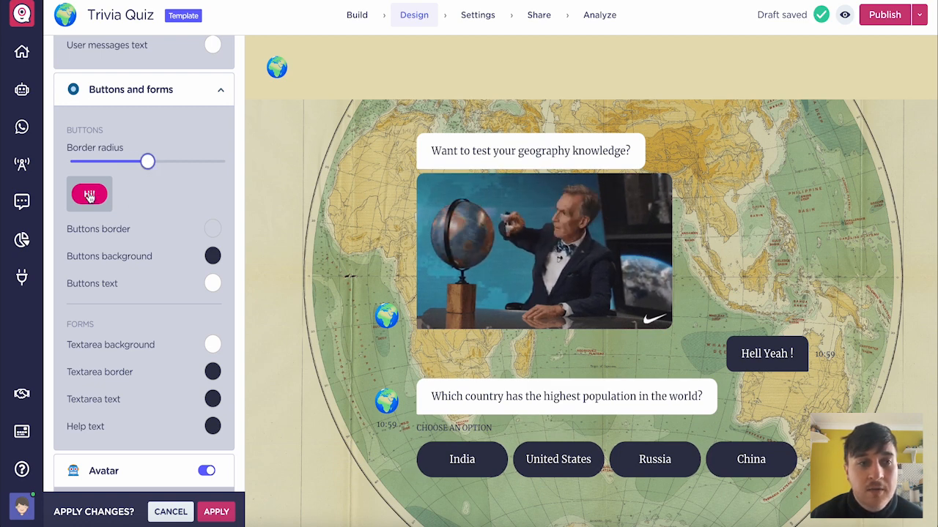
# Change the bot's avatar from the globe, trying the Landbot logo and choosing the robot face
pyautogui.scroll(-1, 215, 216)
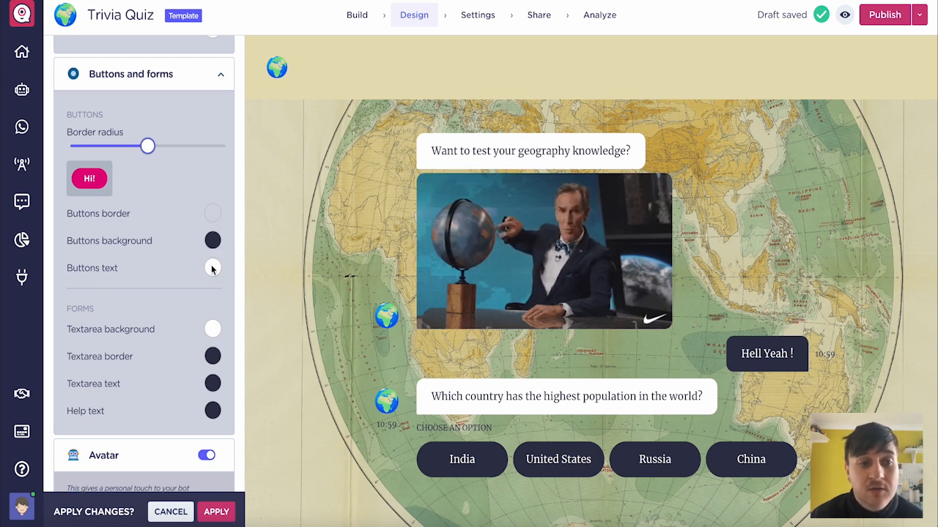
pyautogui.scroll(-2, 212, 270)
pyautogui.scroll(-1, 140, 242)
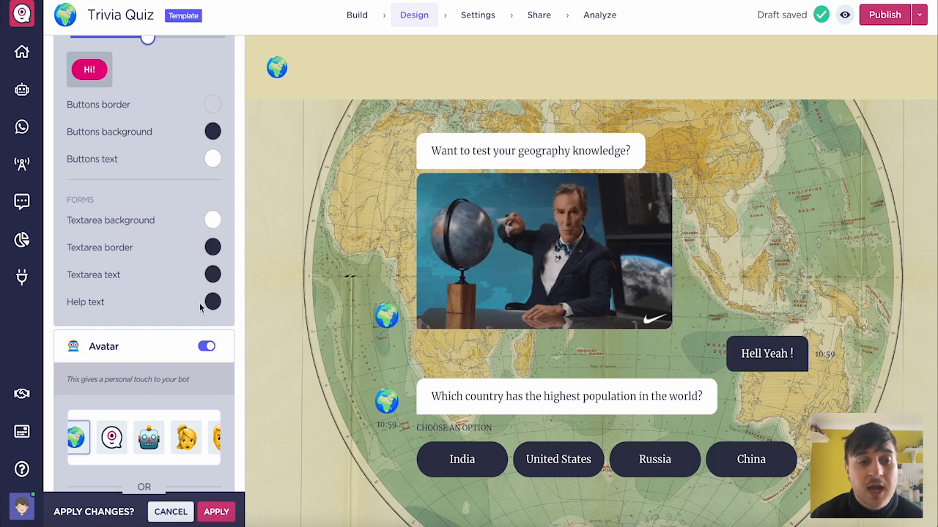
pyautogui.scroll(-3, 174, 264)
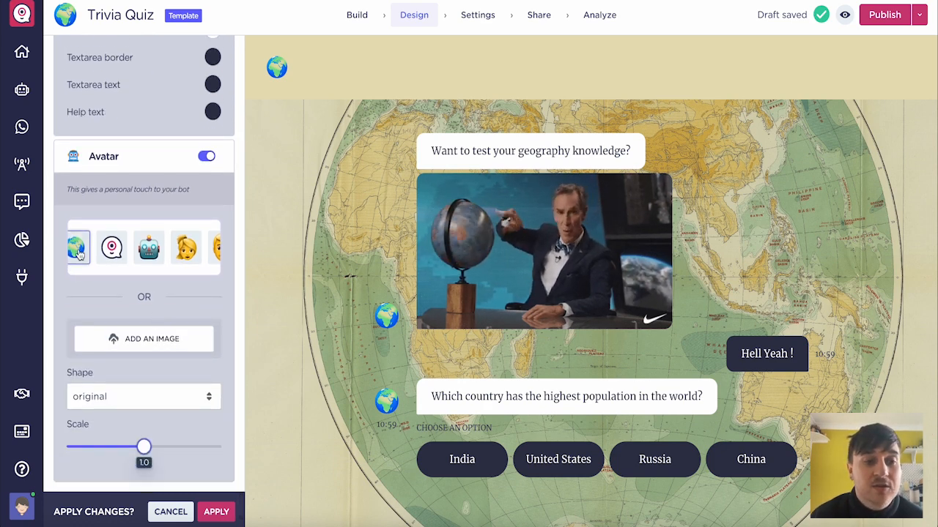
pyautogui.click(114, 253)
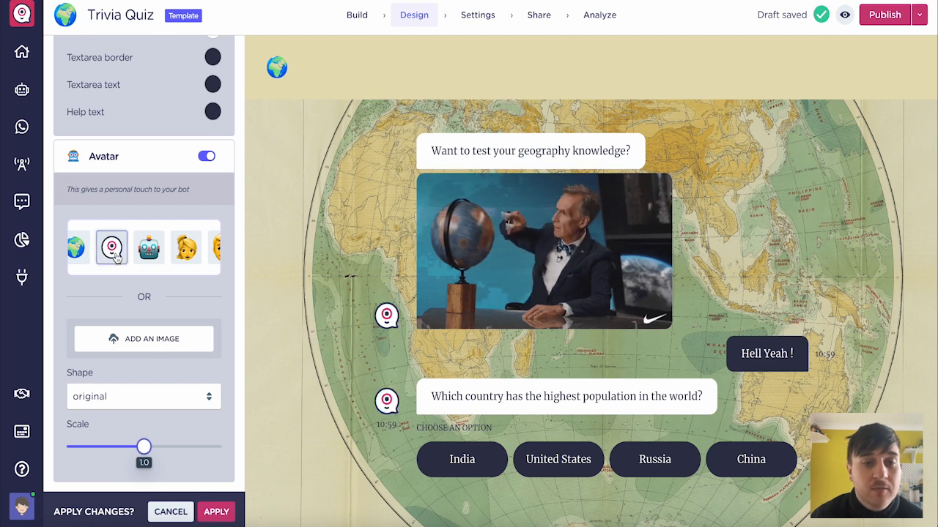
pyautogui.click(148, 253)
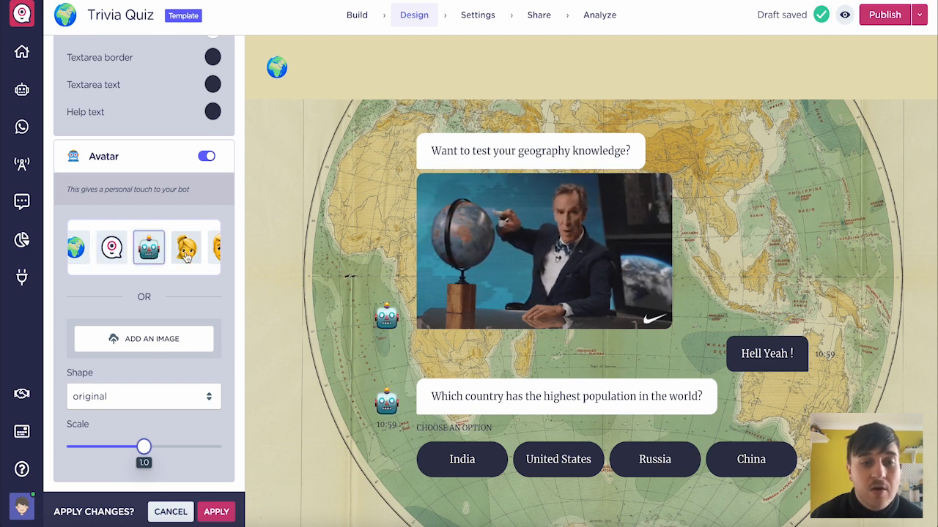
# Compare the Landbot logo and robot face avatars once more and leave the Chat design settings without applying the changes
pyautogui.click(112, 249)
pyautogui.click(151, 250)
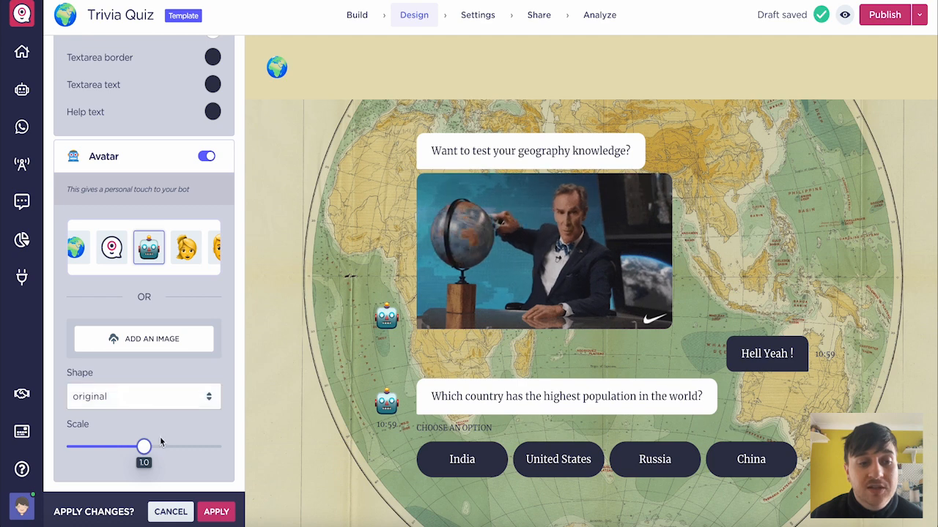
pyautogui.scroll(15, 193, 397)
pyautogui.click(225, 55)
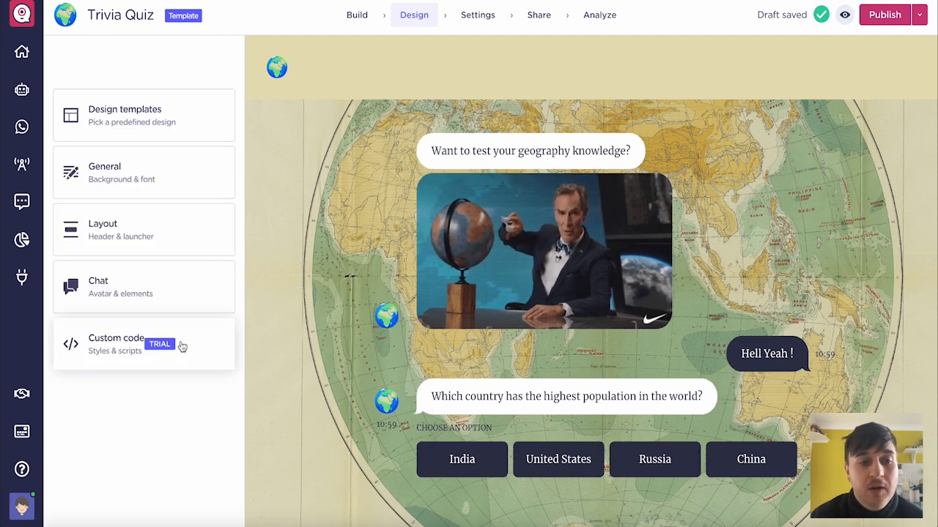
# Look over the Custom code design options for adding CSS and JS scripts, and close them without entering any code
pyautogui.click(182, 346)
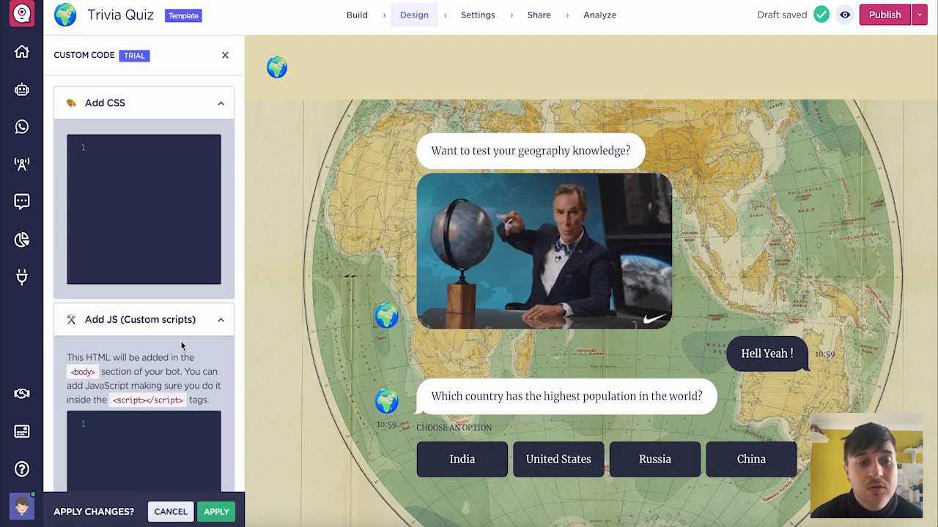
pyautogui.scroll(-2, 135, 166)
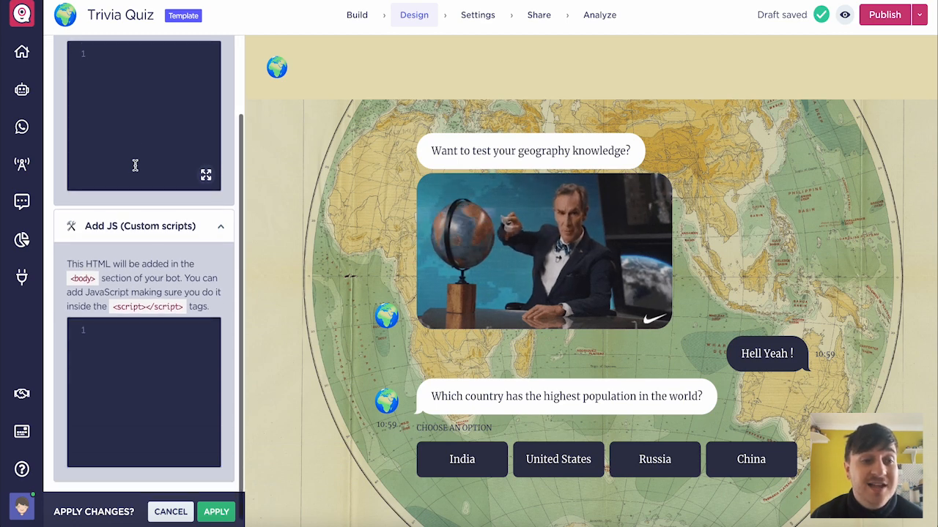
pyautogui.scroll(2, 134, 362)
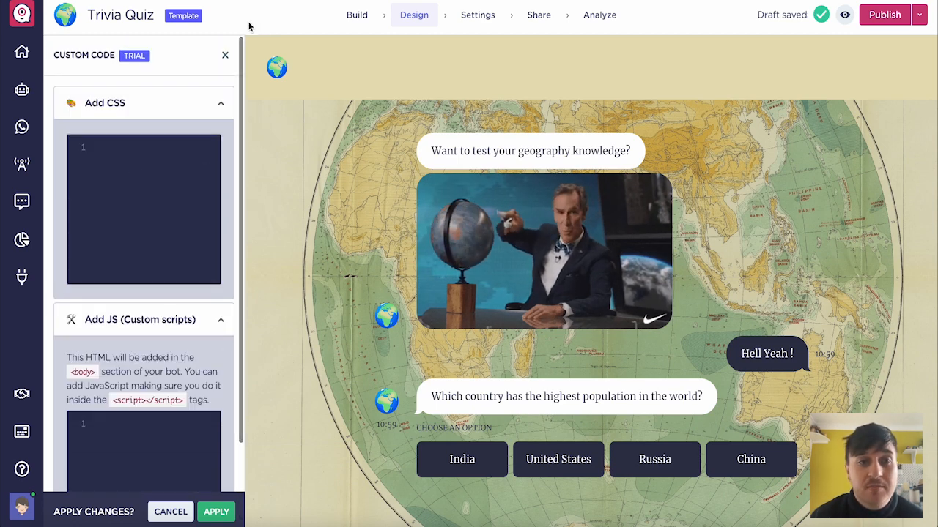
pyautogui.click(225, 55)
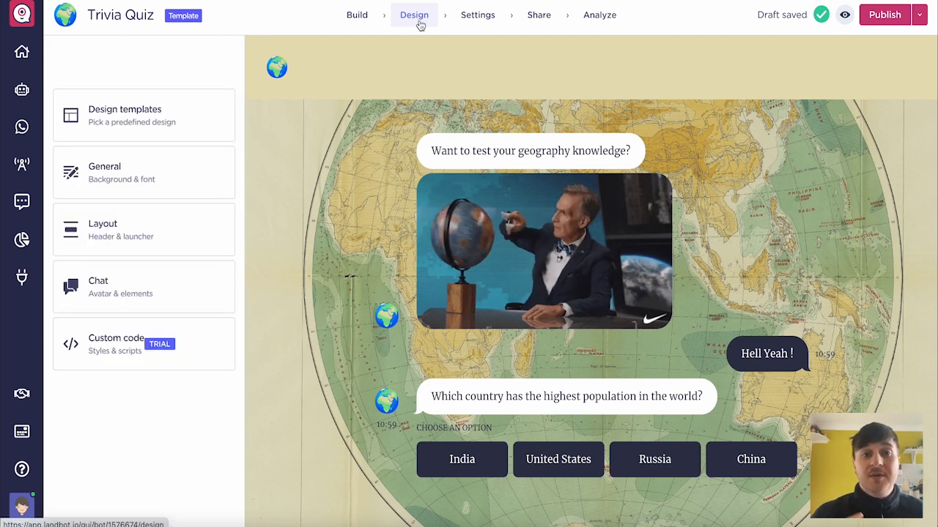
# Review the bot's General settings, from name and branding through to the back button and second-visit behaviour
pyautogui.click(469, 22)
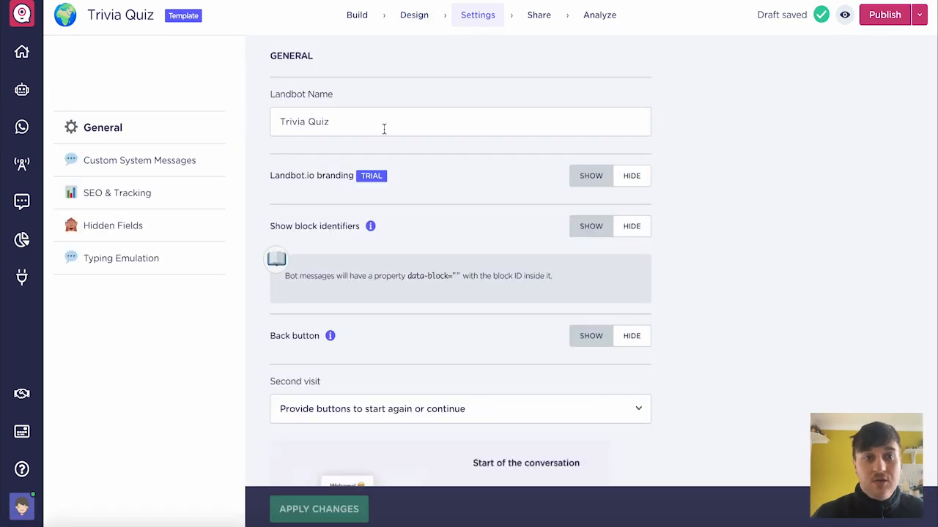
pyautogui.scroll(-3, 383, 129)
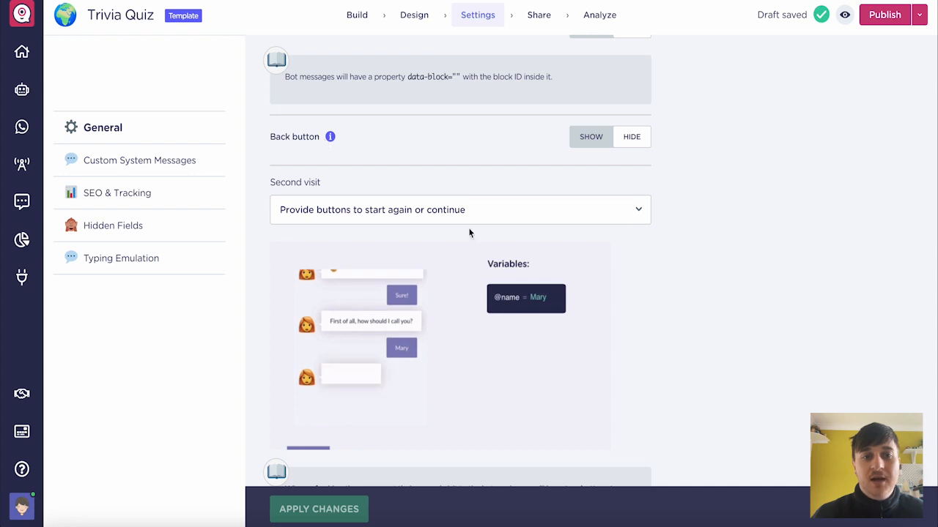
pyautogui.scroll(-2, 454, 234)
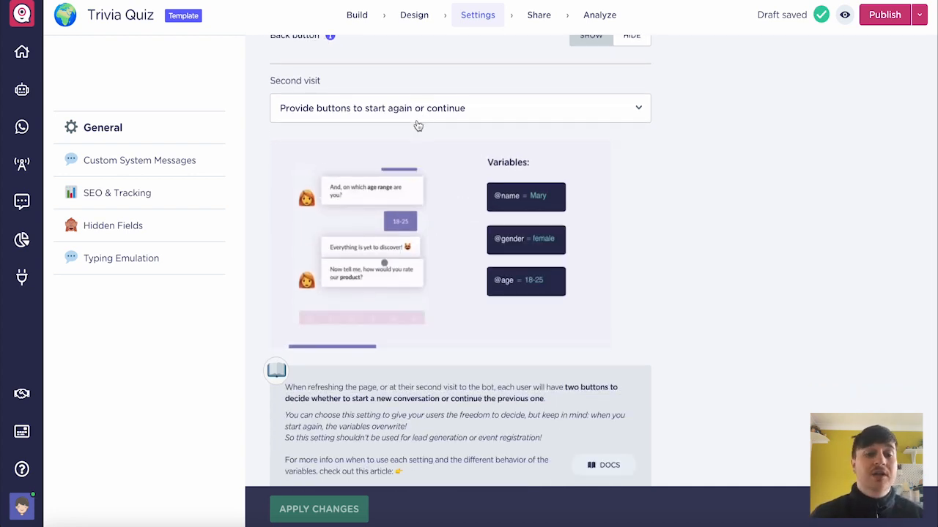
pyautogui.scroll(-2, 417, 126)
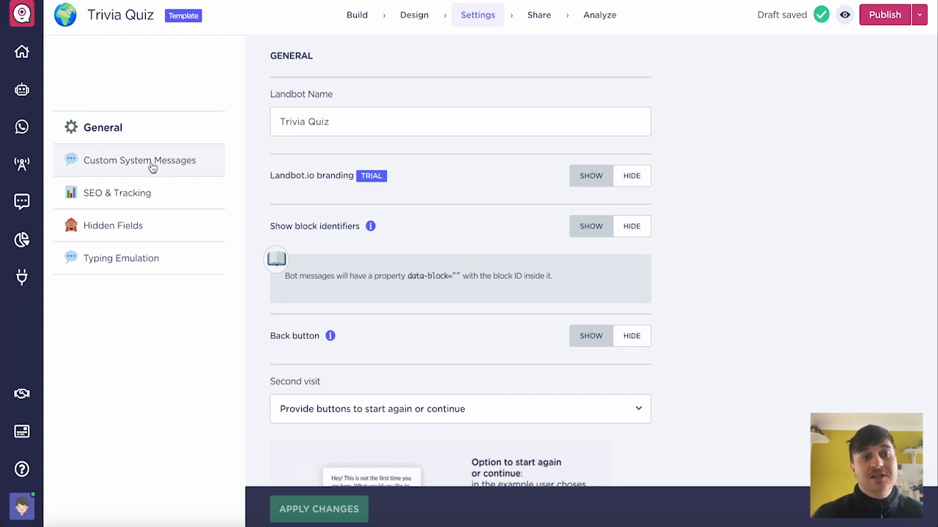
# Look through the Custom System Messages, SEO & Tracking, Hidden Fields and Typing Emulation settings and return to General
pyautogui.click(153, 168)
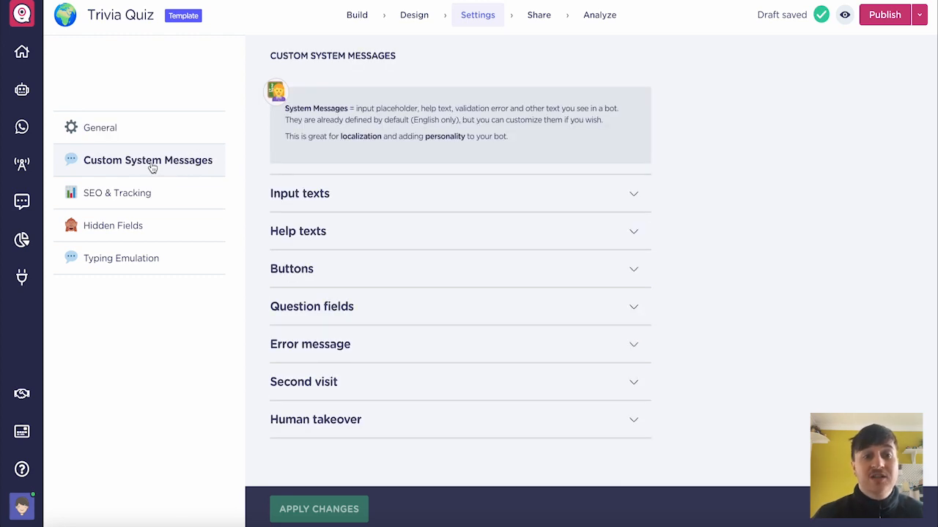
pyautogui.click(124, 198)
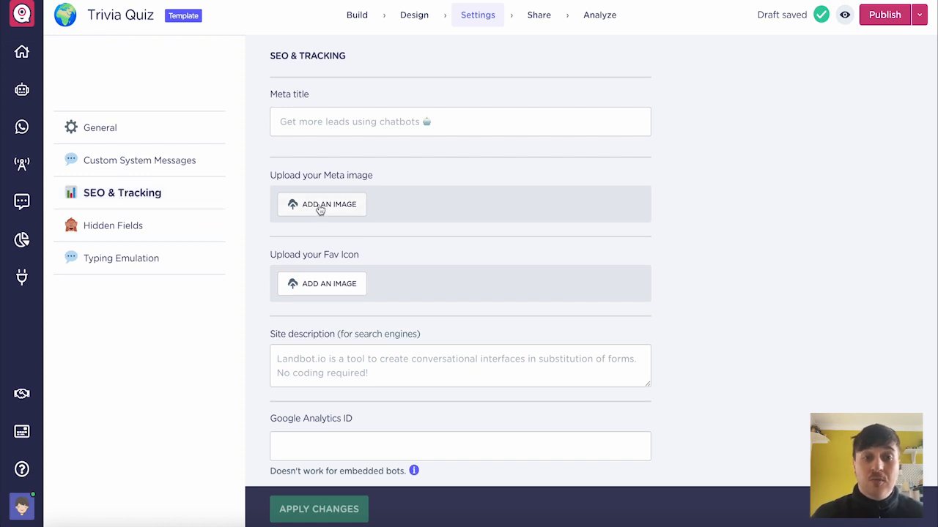
pyautogui.click(136, 233)
pyautogui.click(132, 271)
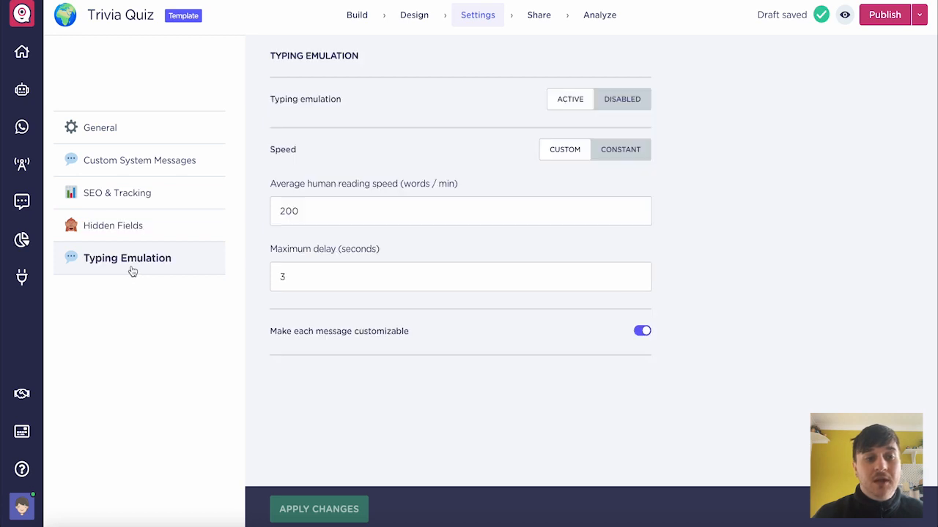
pyautogui.click(123, 135)
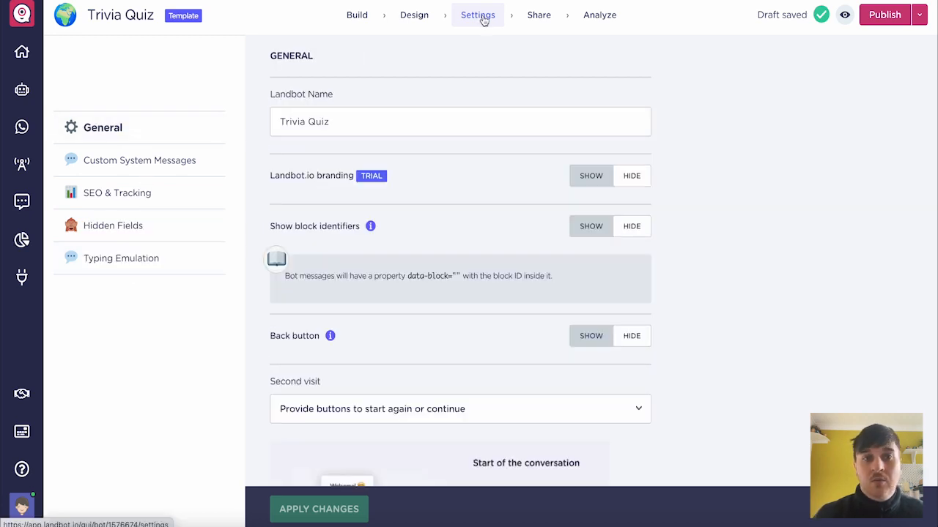
# Compare the website embed display types in the sharing options, choose Livechat, check the website builder instructions, and apply the change
pyautogui.click(542, 15)
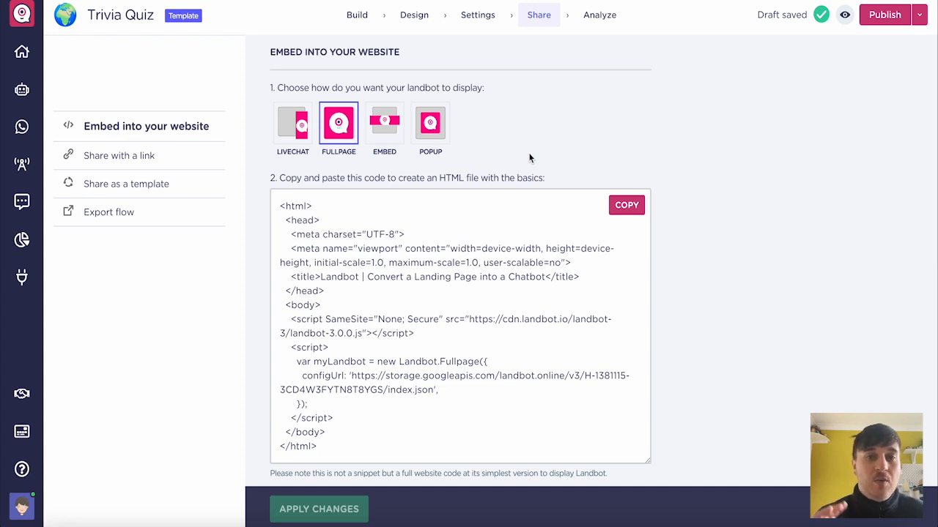
pyautogui.click(301, 137)
pyautogui.click(339, 137)
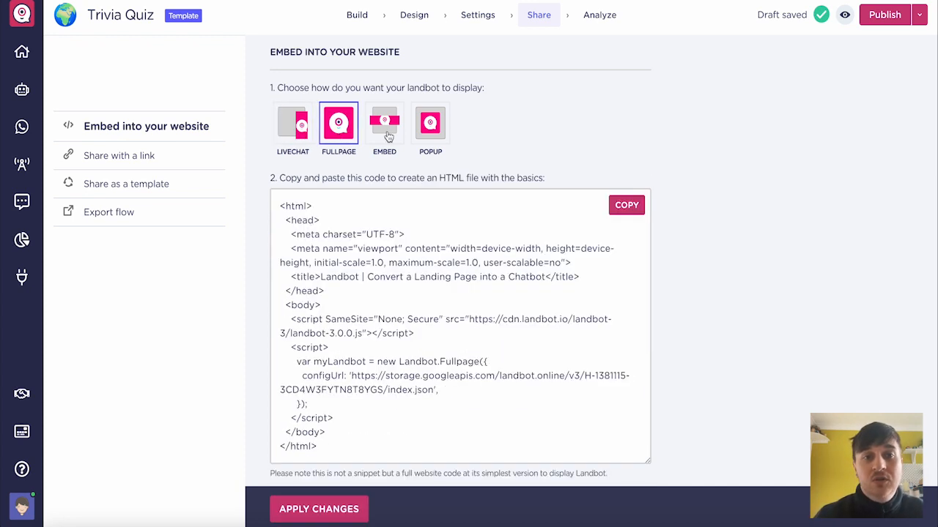
pyautogui.click(386, 130)
pyautogui.click(430, 125)
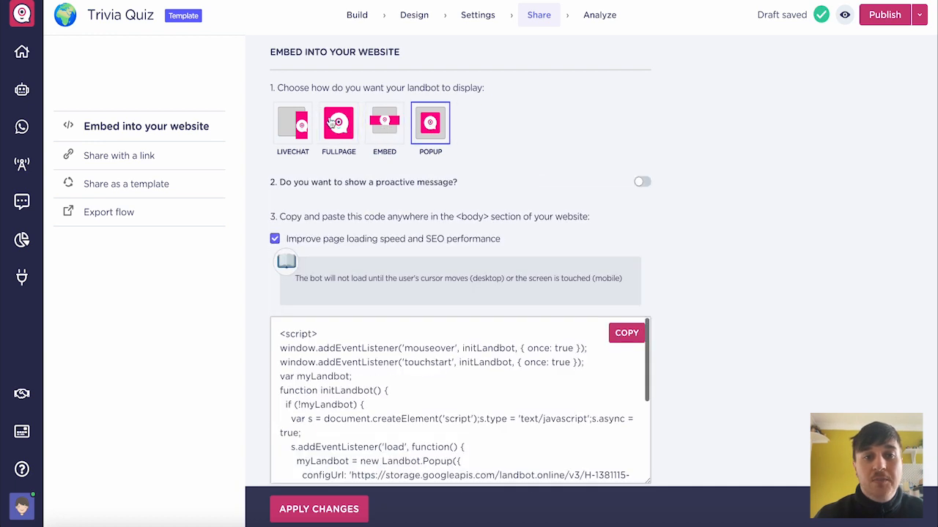
pyautogui.scroll(-3, 448, 204)
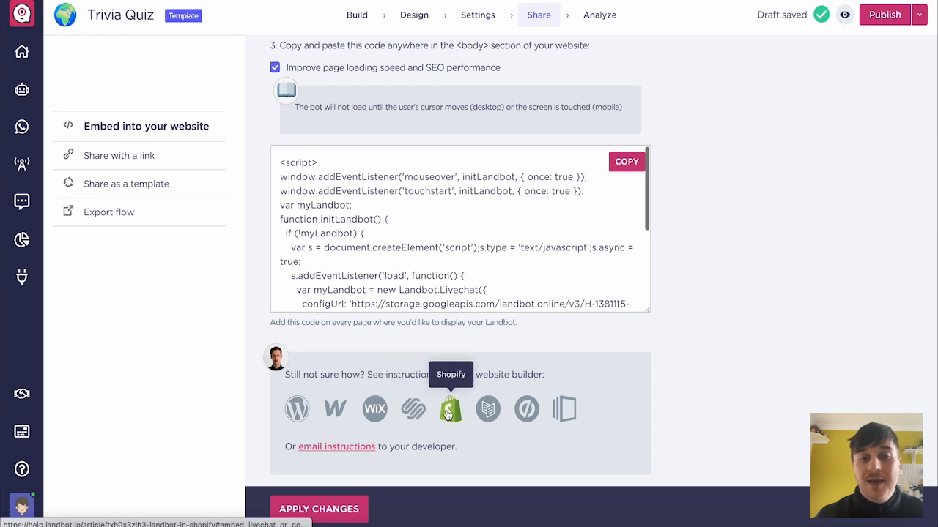
pyautogui.scroll(3, 859, 167)
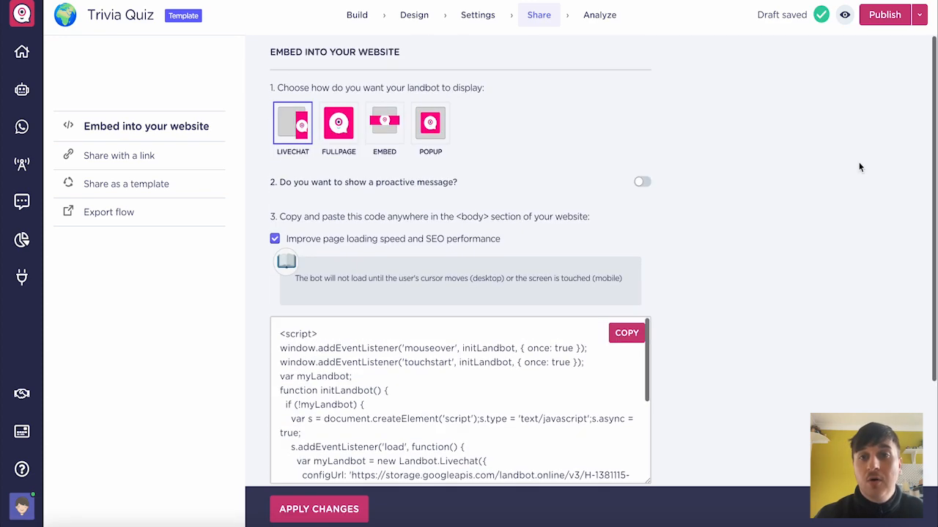
pyautogui.click(597, 17)
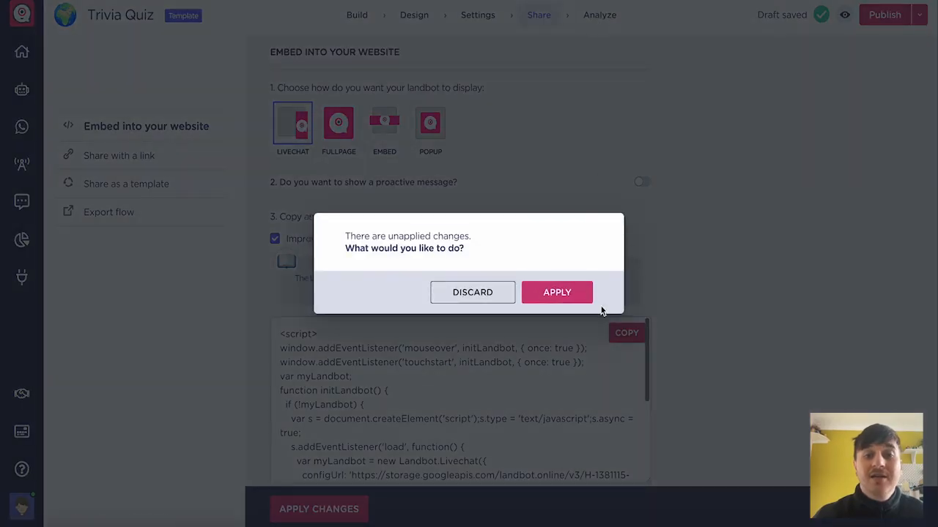
pyautogui.click(561, 293)
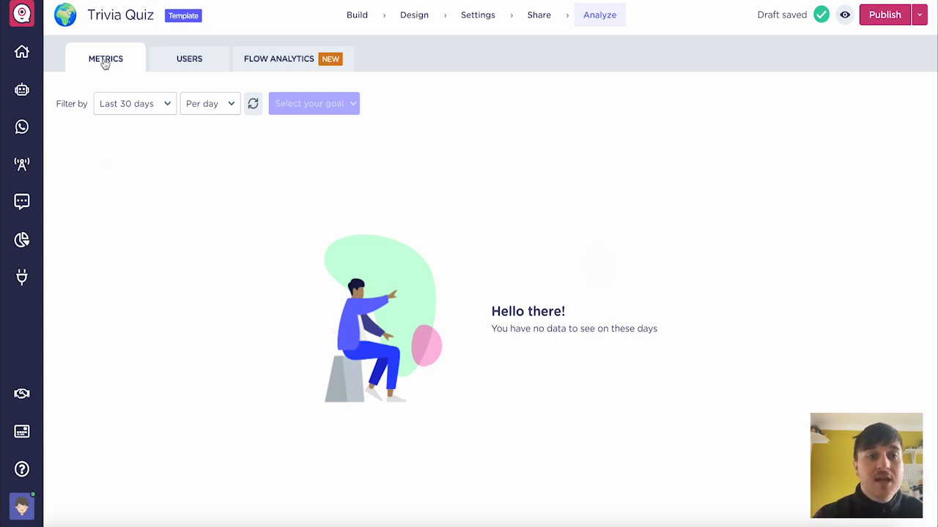
# Look through the Trivia Quiz bot's Users and Flow Analytics reports and return to its Metrics
pyautogui.click(190, 66)
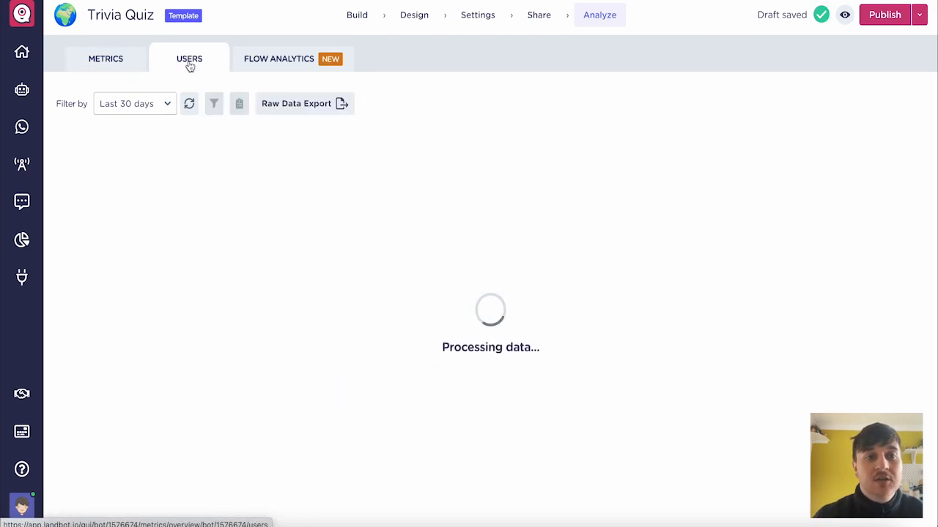
pyautogui.click(280, 66)
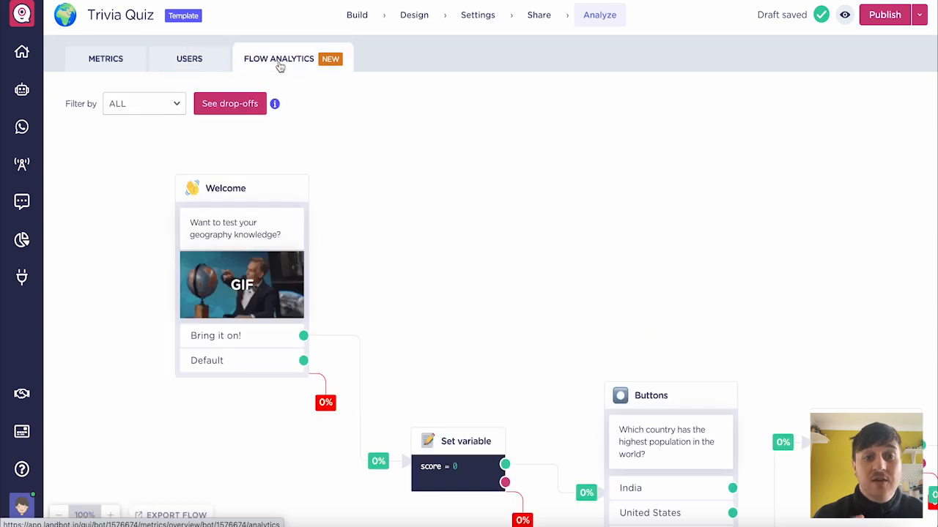
pyautogui.click(115, 63)
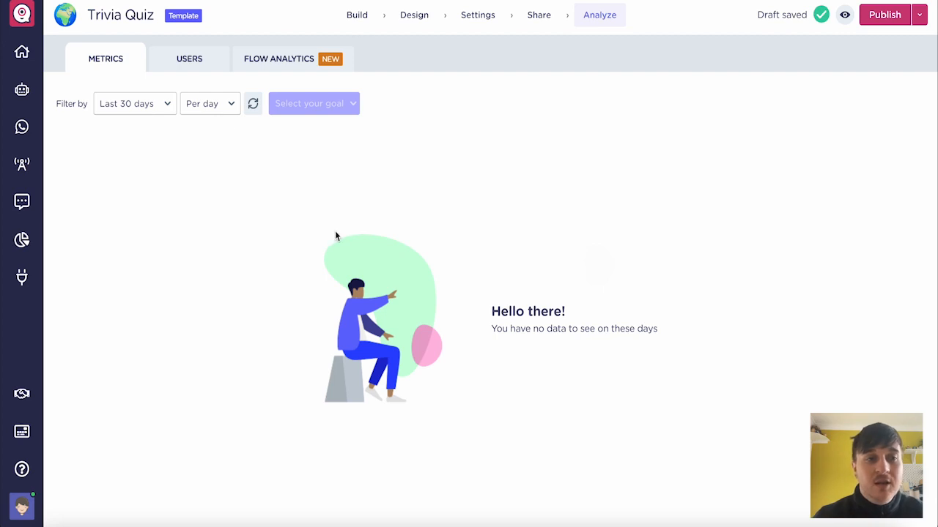
# Look over the WhatsApp testing and WhatsApp Business pages and the Messenger and API chatbot channels
pyautogui.click(22, 128)
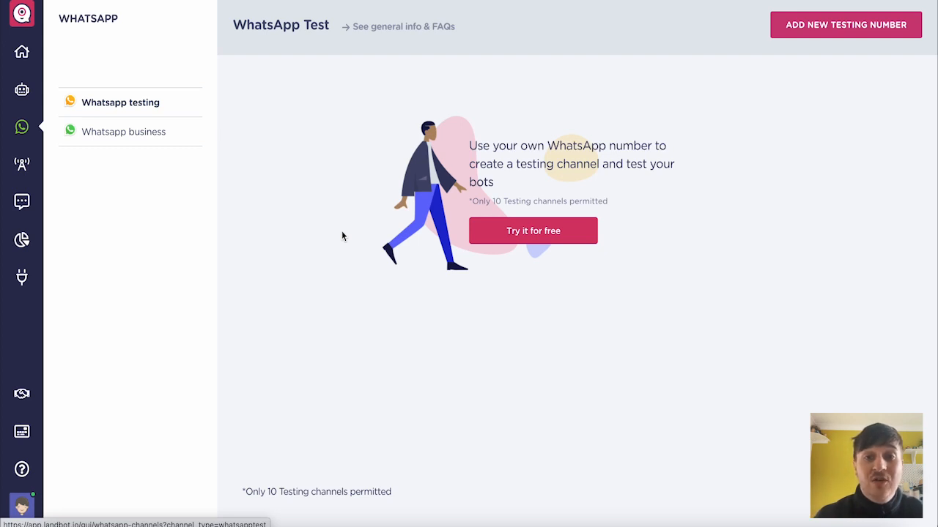
pyautogui.click(135, 136)
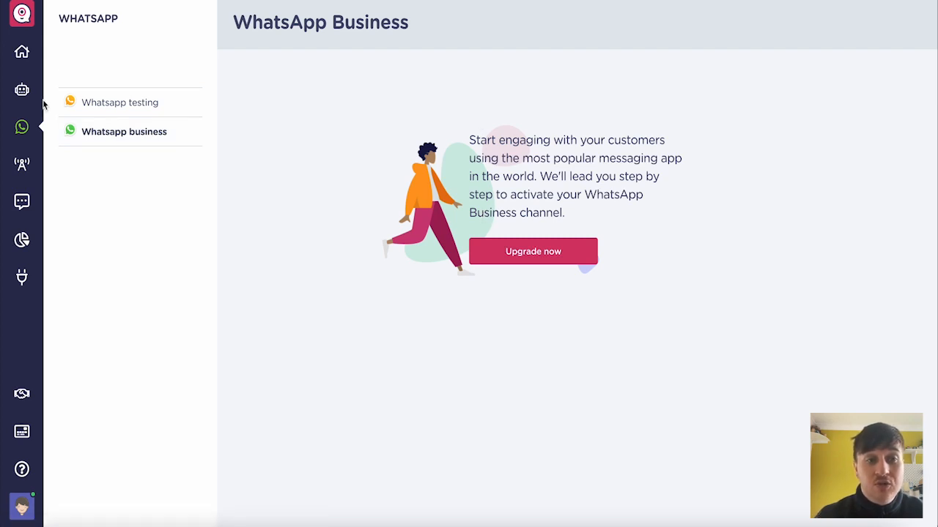
pyautogui.click(25, 171)
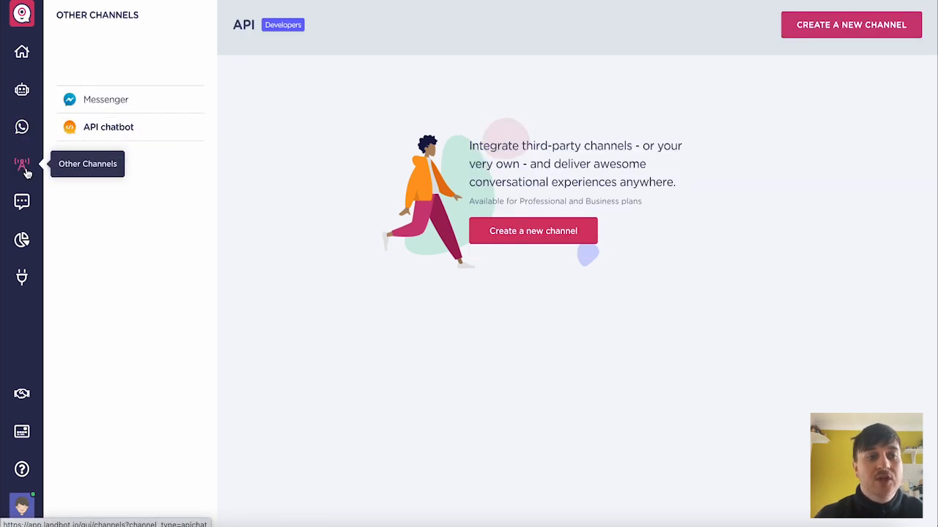
pyautogui.click(102, 103)
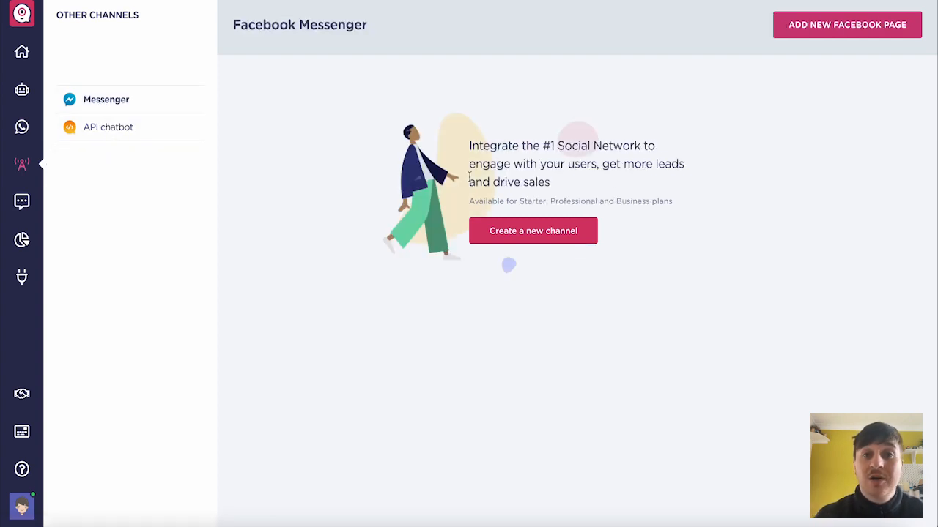
pyautogui.click(151, 129)
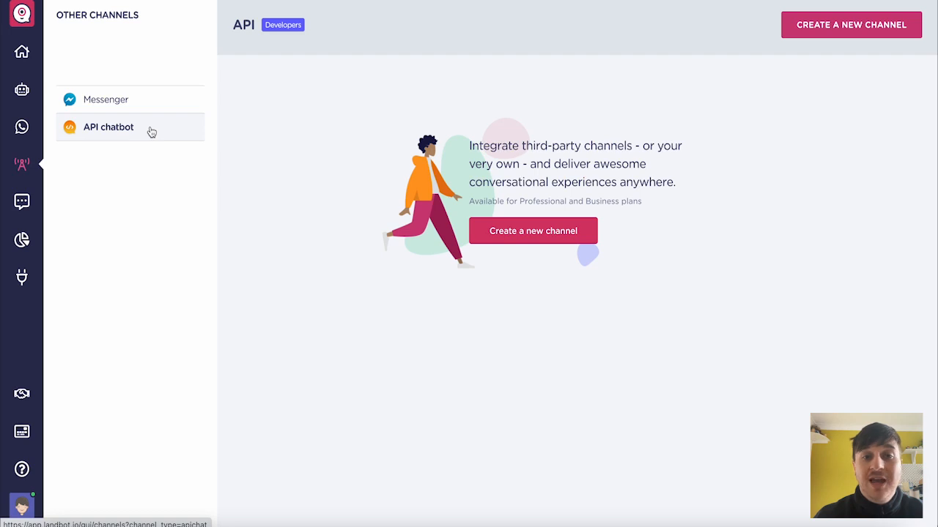
# View the chat inboxes and the account-wide Overview, Channels and Agent Reports metrics
pyautogui.click(22, 201)
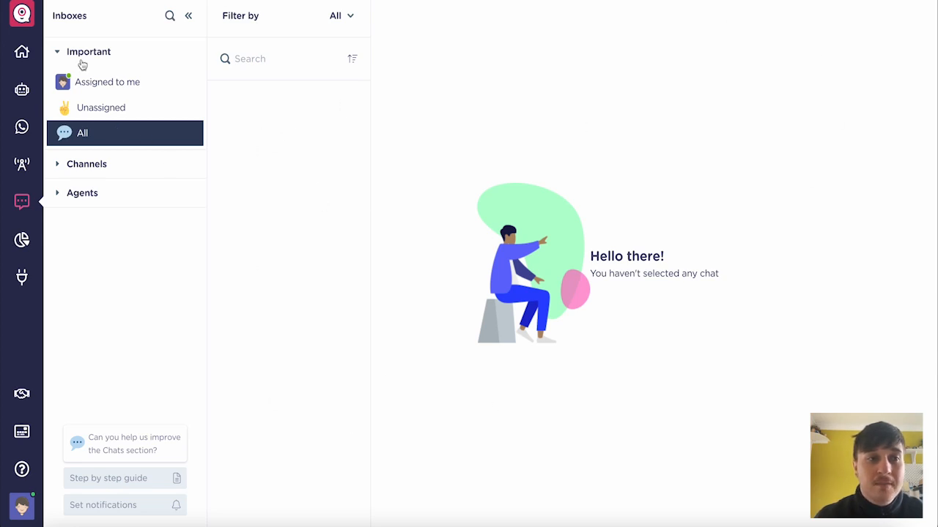
pyautogui.click(22, 239)
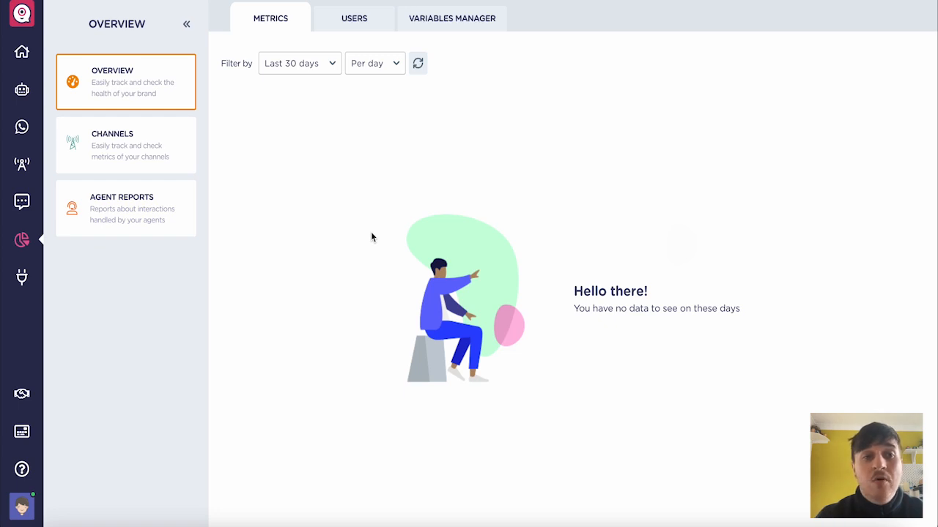
pyautogui.click(146, 150)
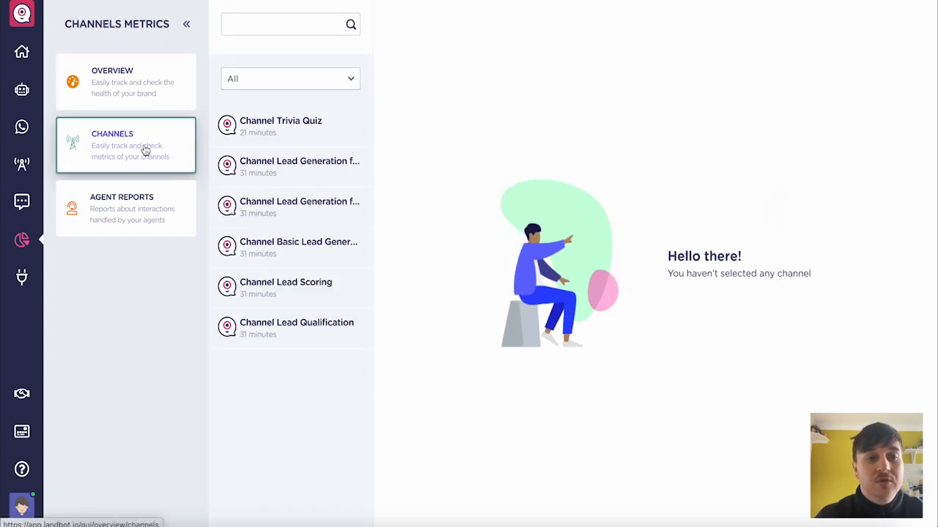
pyautogui.click(132, 219)
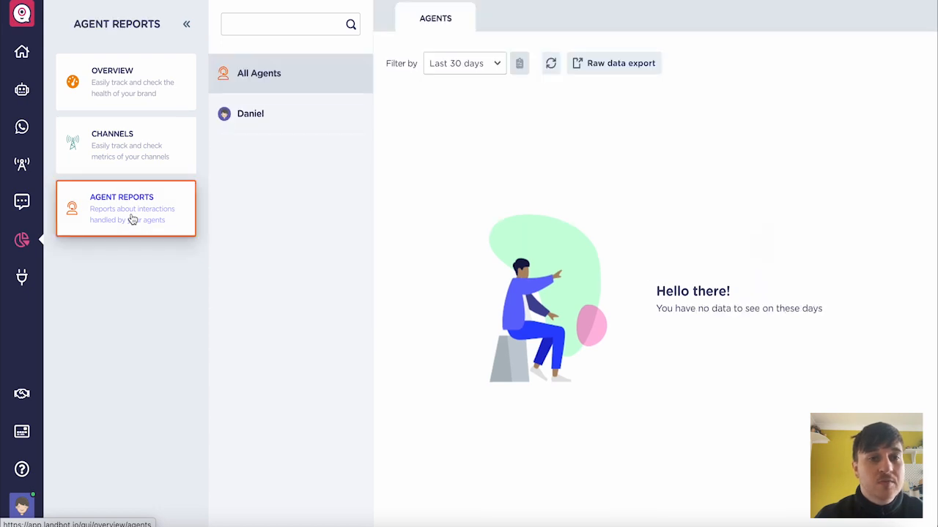
pyautogui.click(148, 67)
# Browse the app integrations that Landbot can connect to
pyautogui.click(21, 277)
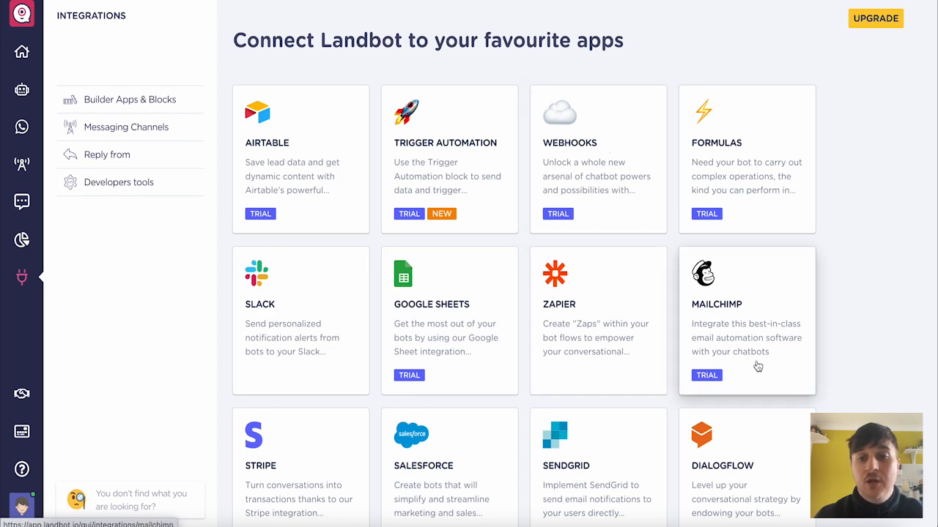
pyautogui.scroll(-4, 360, 318)
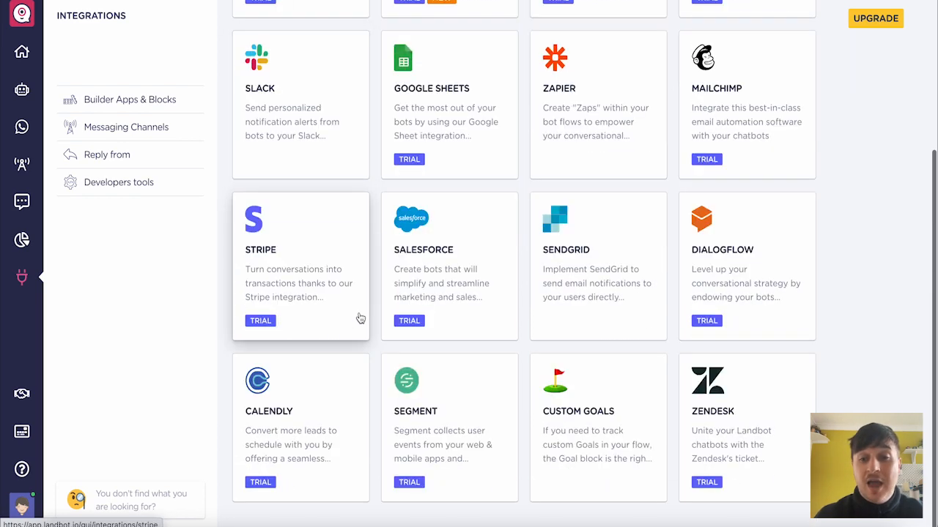
pyautogui.scroll(4, 360, 317)
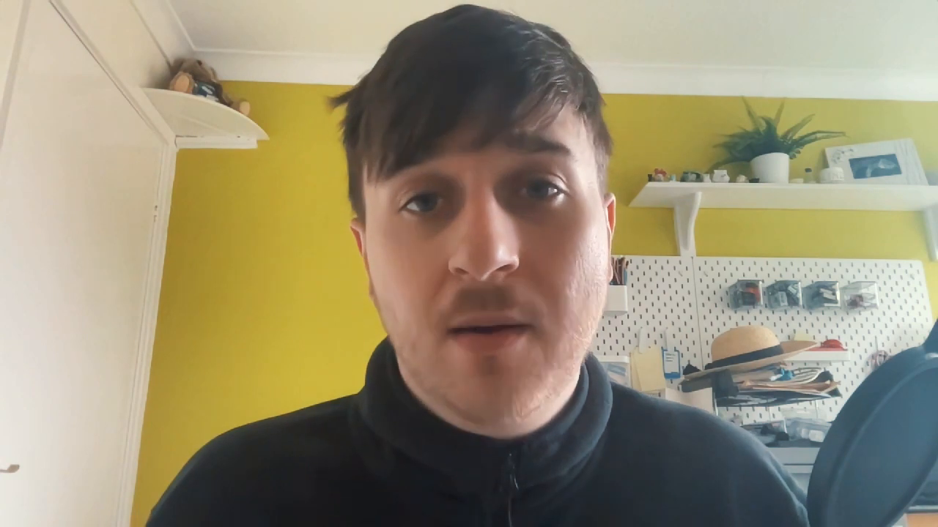